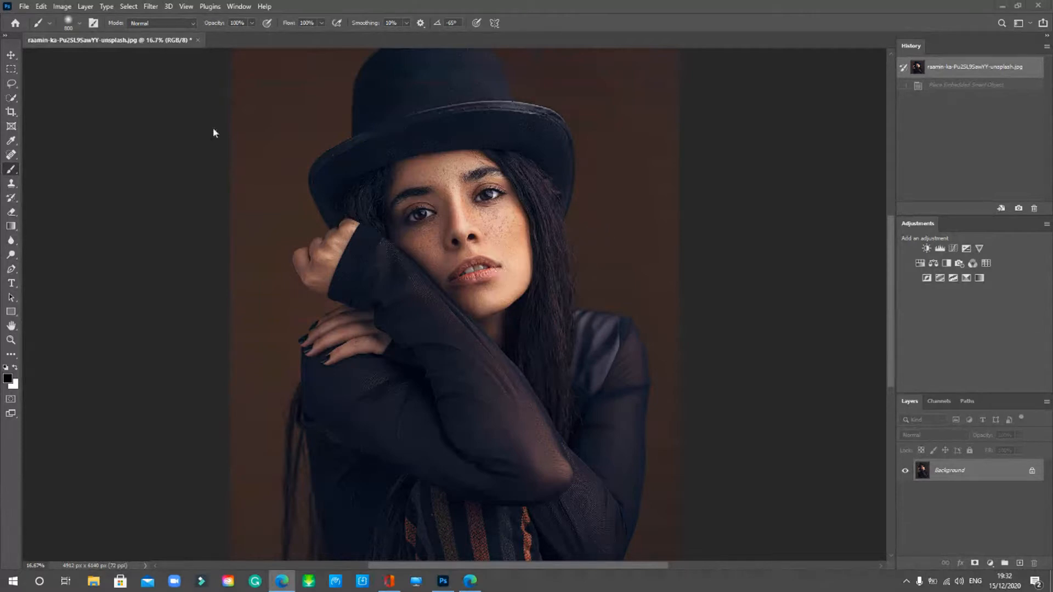
- Place the paint-190234_960_720 image into the portrait as an embedded layer
left_click(24, 6)
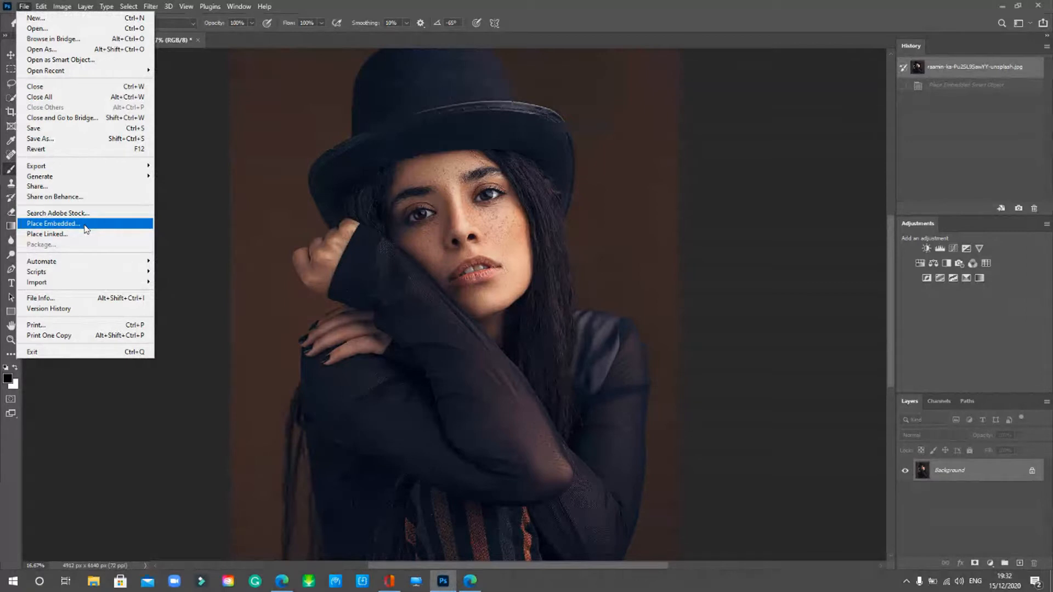
left_click(86, 229)
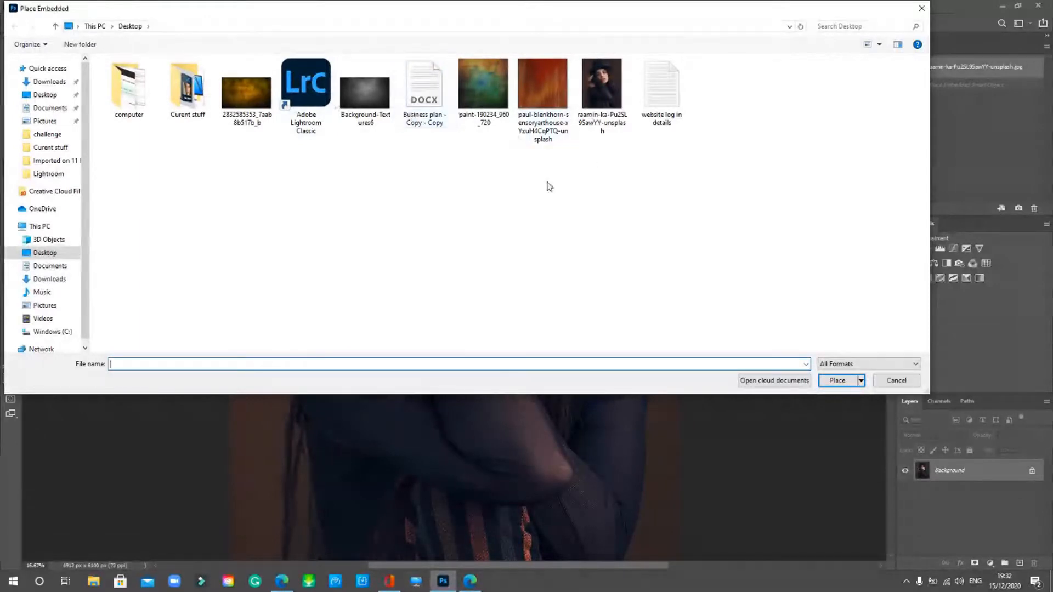
left_click(480, 83)
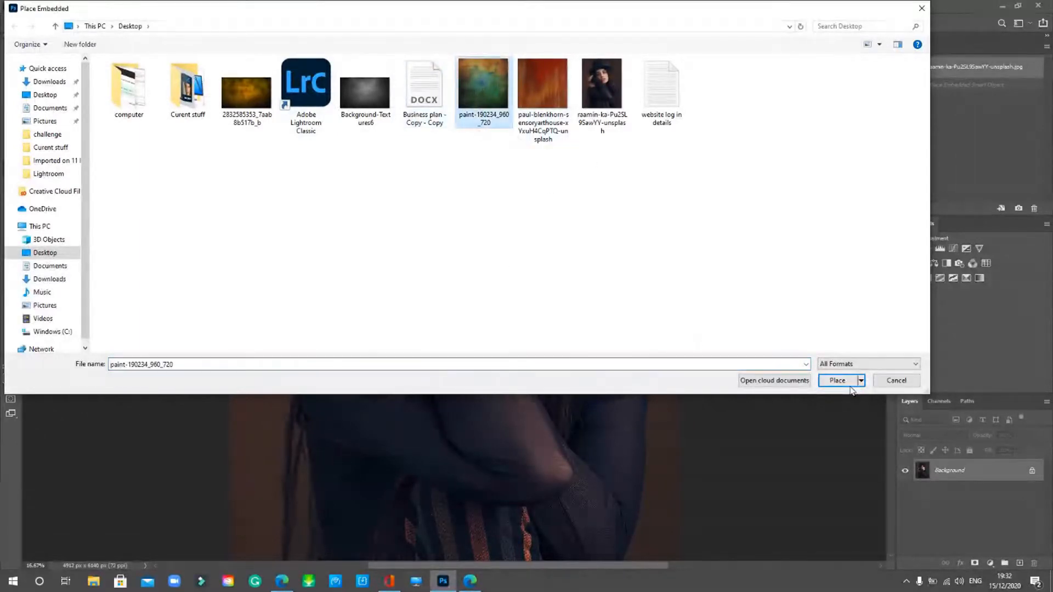
left_click(834, 382)
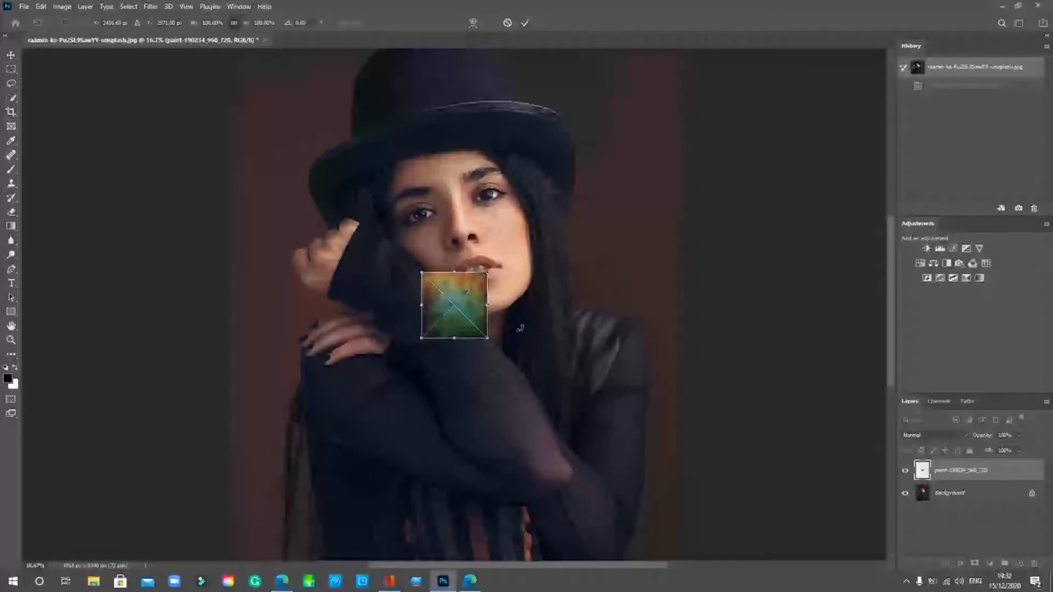
- Zoom out, then enlarge and move the texture over the photo
key("ctrl+minus")
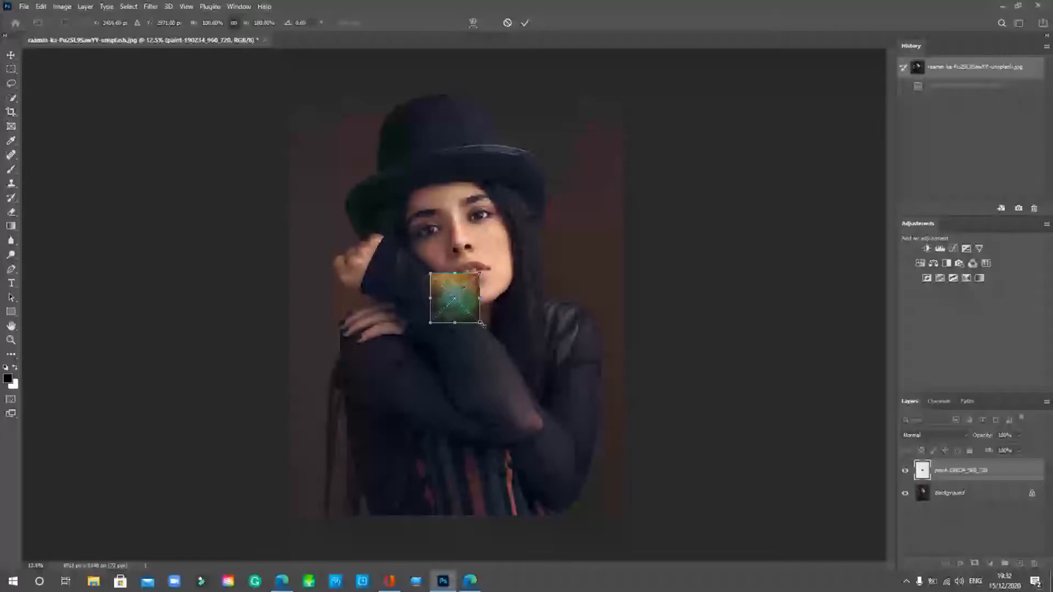
left_click_drag(482, 324, 611, 478)
key("ctrl+z")
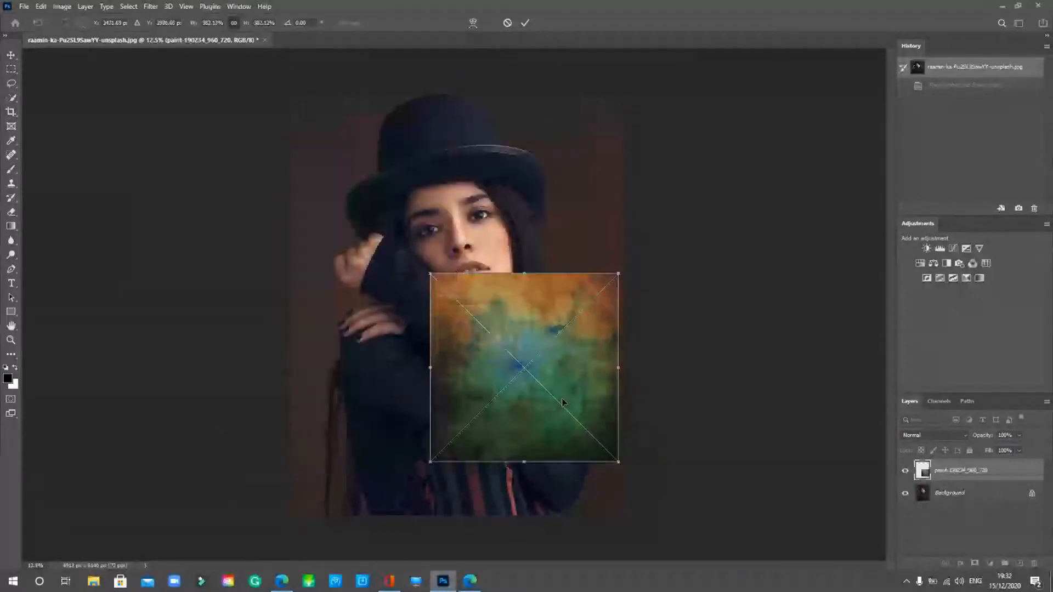
left_click_drag(516, 327, 411, 237)
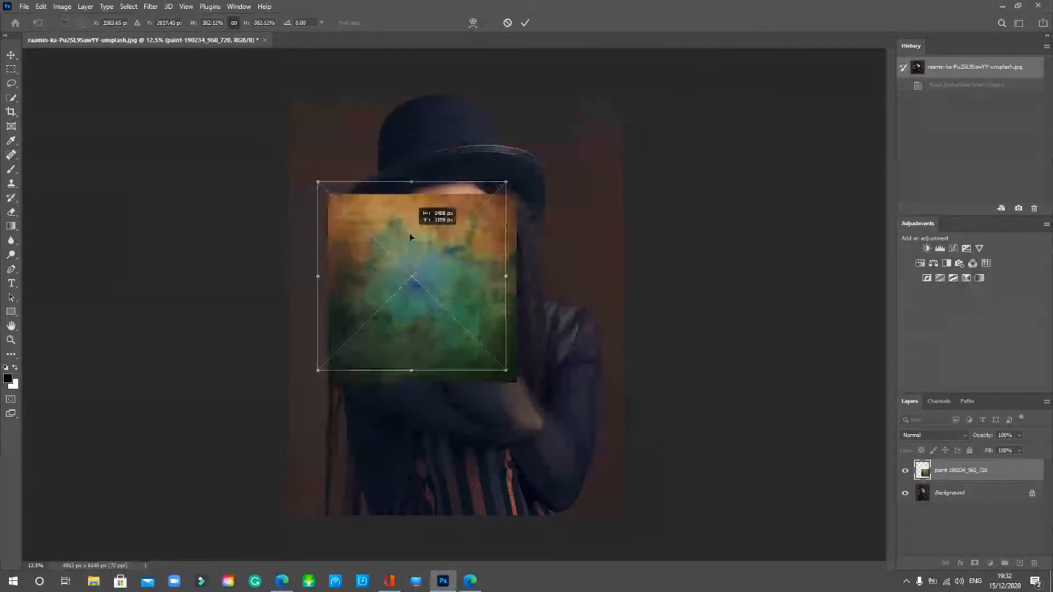
left_click_drag(506, 370, 589, 453)
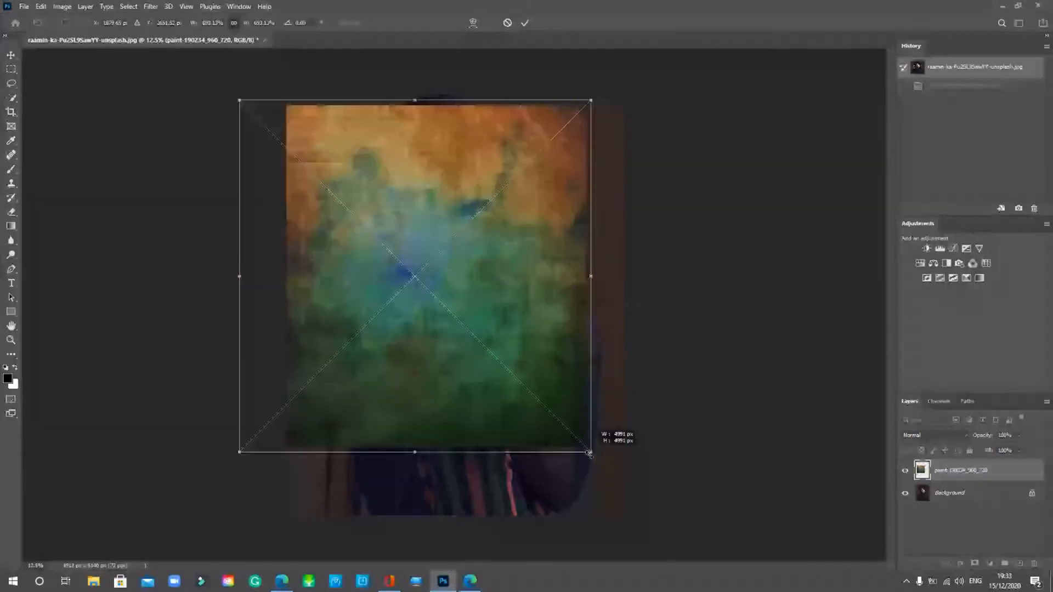
left_click_drag(436, 149, 475, 198)
- Stretch the texture's edges to the photo's borders and commit the transform
left_click_drag(454, 149, 454, 95)
left_click_drag(454, 503, 455, 519)
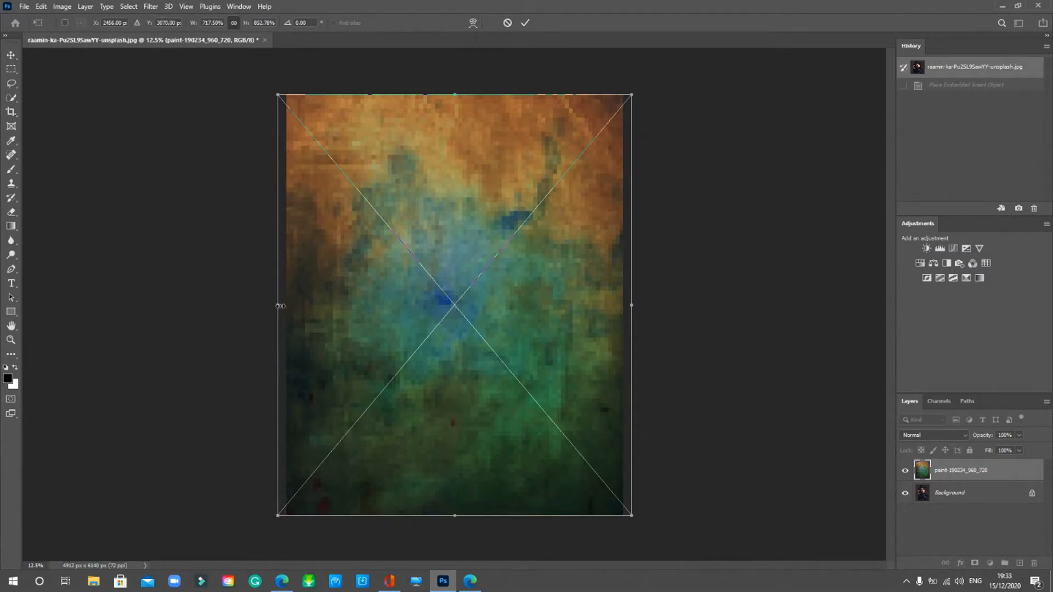
left_click_drag(278, 306, 286, 306)
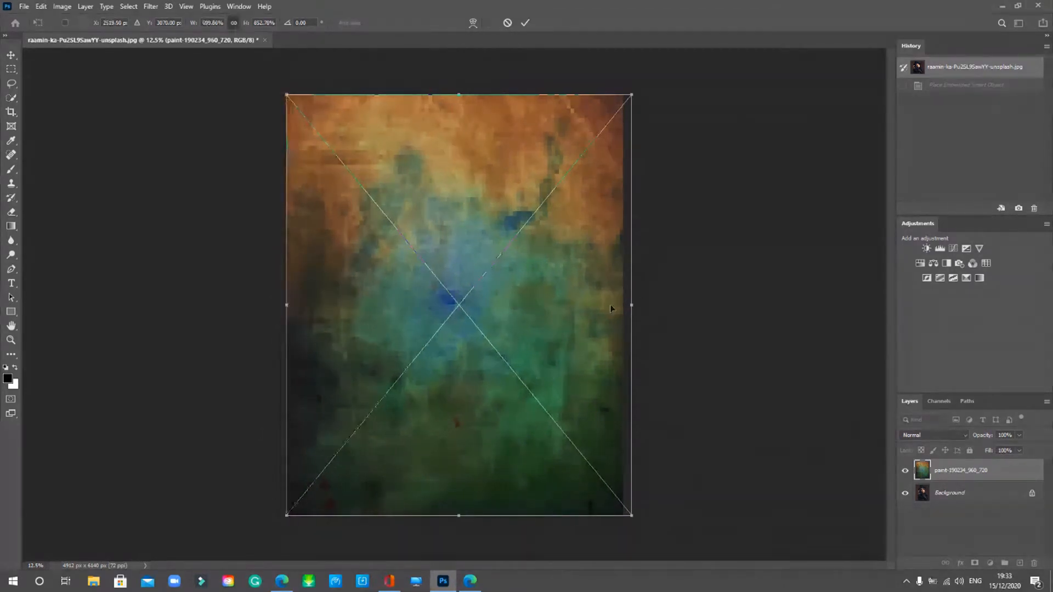
left_click_drag(632, 305, 629, 306)
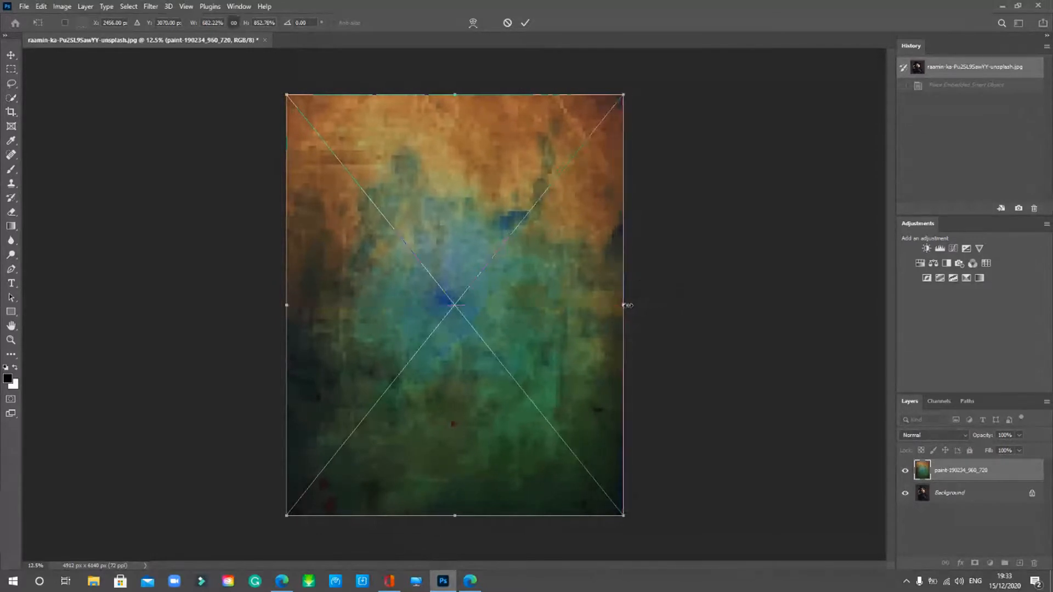
left_click(229, 7)
mouse_move(196, 7)
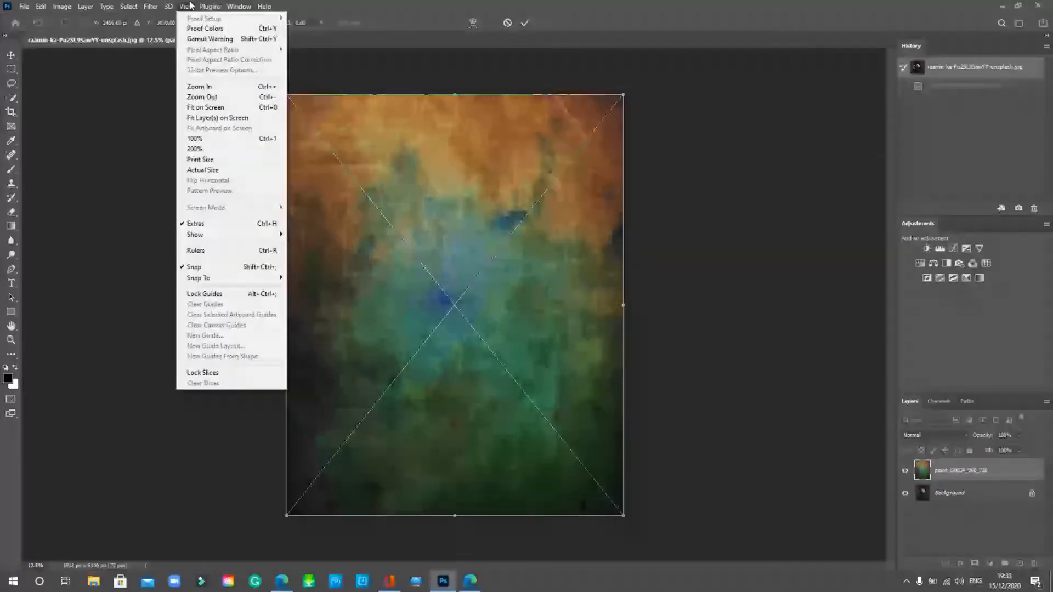
left_click(586, 69)
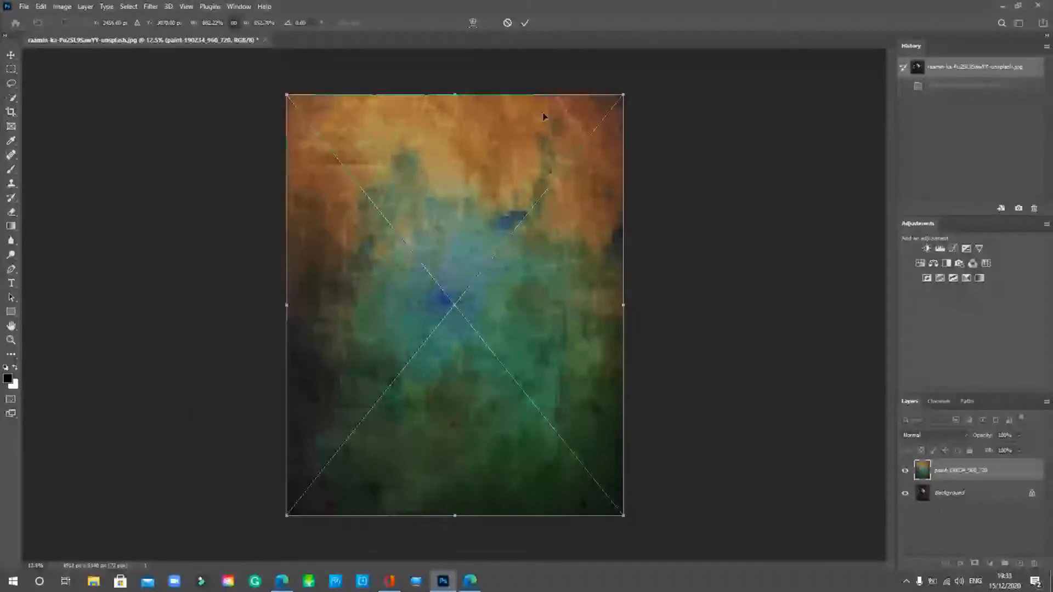
key("Return")
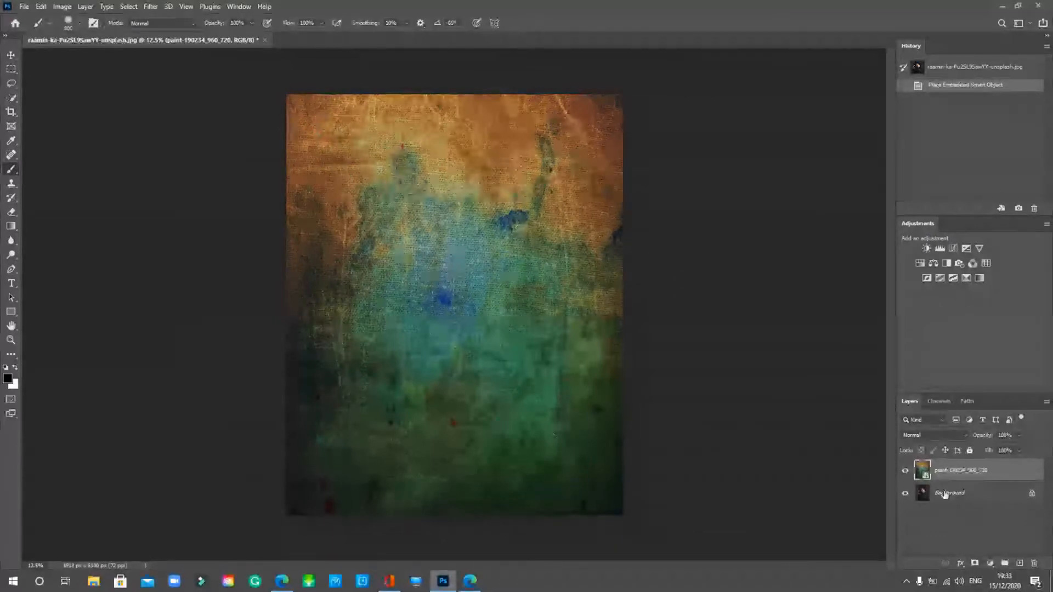
- Hide and show the texture layer to compare, then open its blend-mode list
left_click(906, 471)
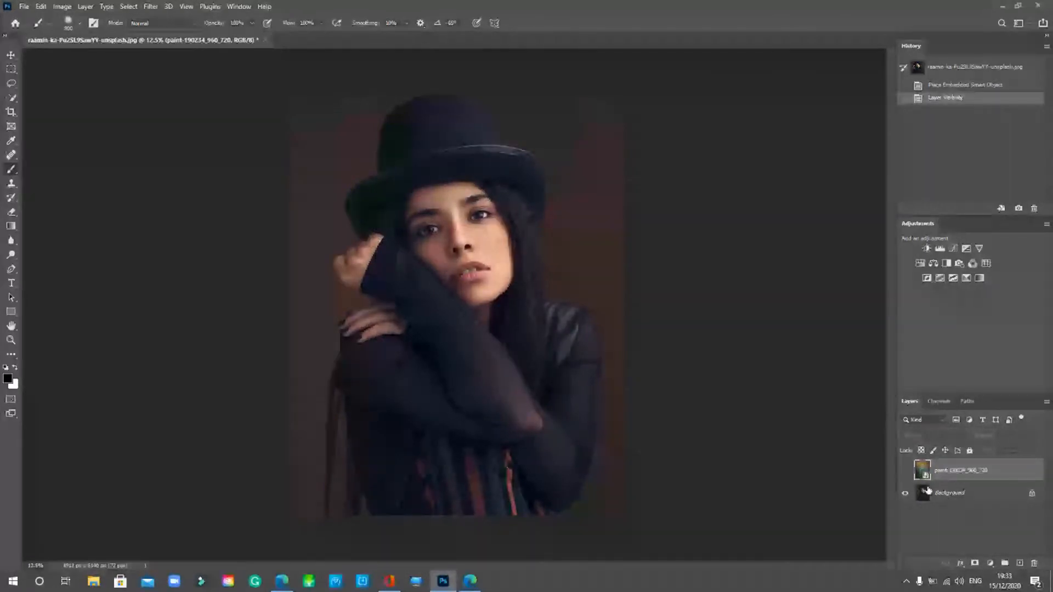
left_click(906, 472)
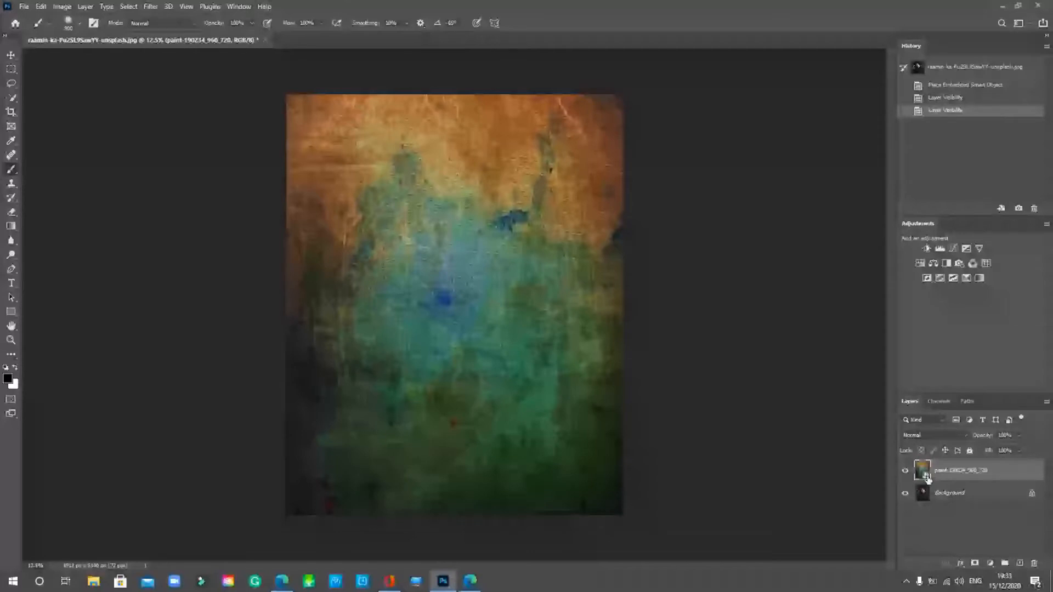
left_click(23, 6)
left_click(896, 474)
key("alt+w")
left_click(947, 437)
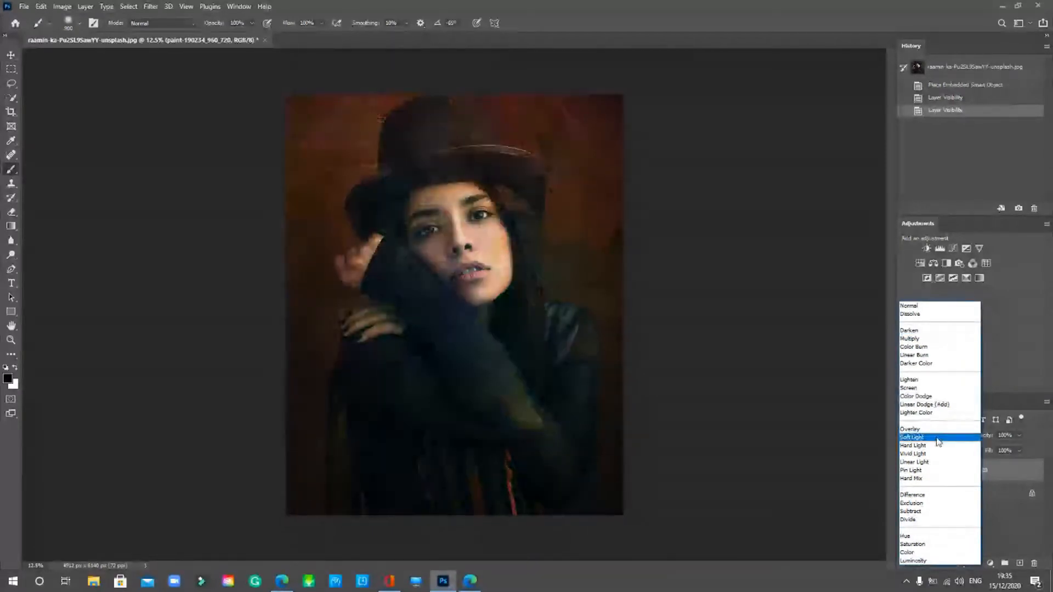
- Set the texture layer to Soft Light blending at about 40% opacity
left_click(937, 441)
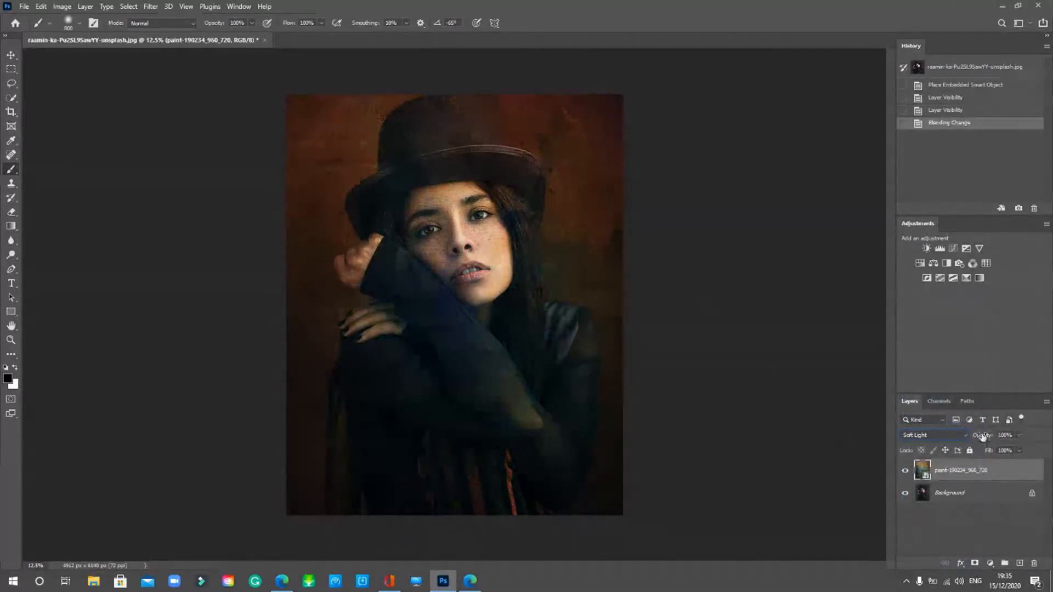
left_click(1018, 435)
left_click_drag(1019, 447, 996, 449)
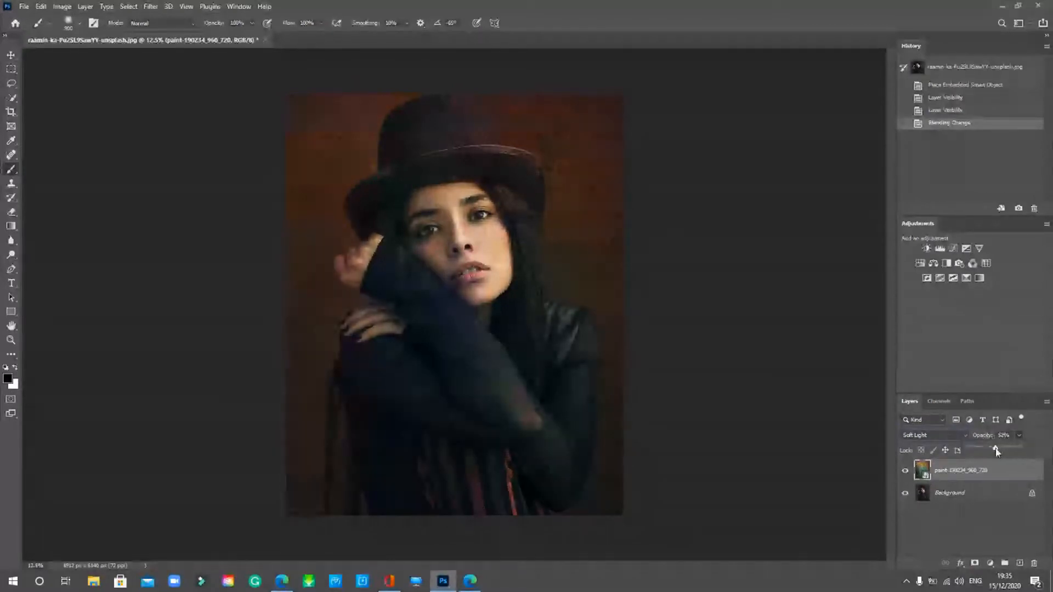
mouse_move(996, 449)
left_mouse_down()
mouse_move(1030, 450)
mouse_move(1021, 450)
left_mouse_up()
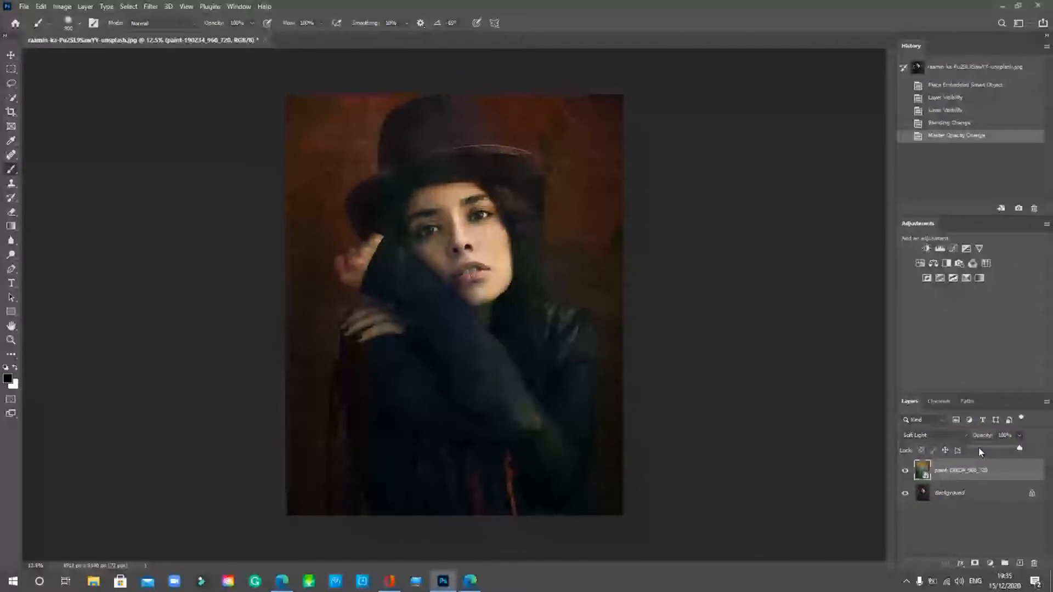
left_click_drag(981, 452, 995, 449)
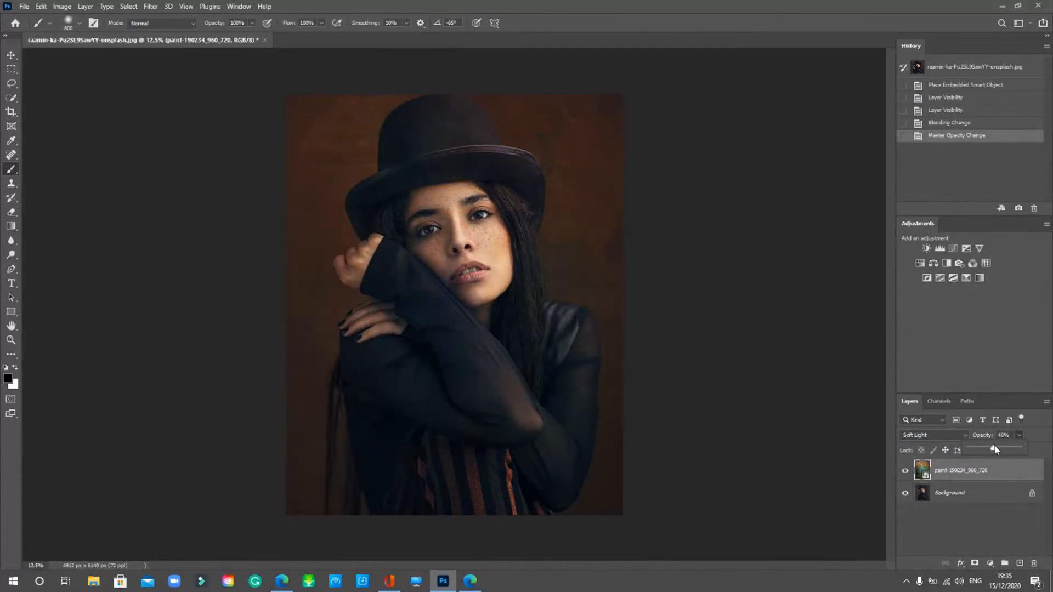
left_click(1031, 435)
left_click(962, 436)
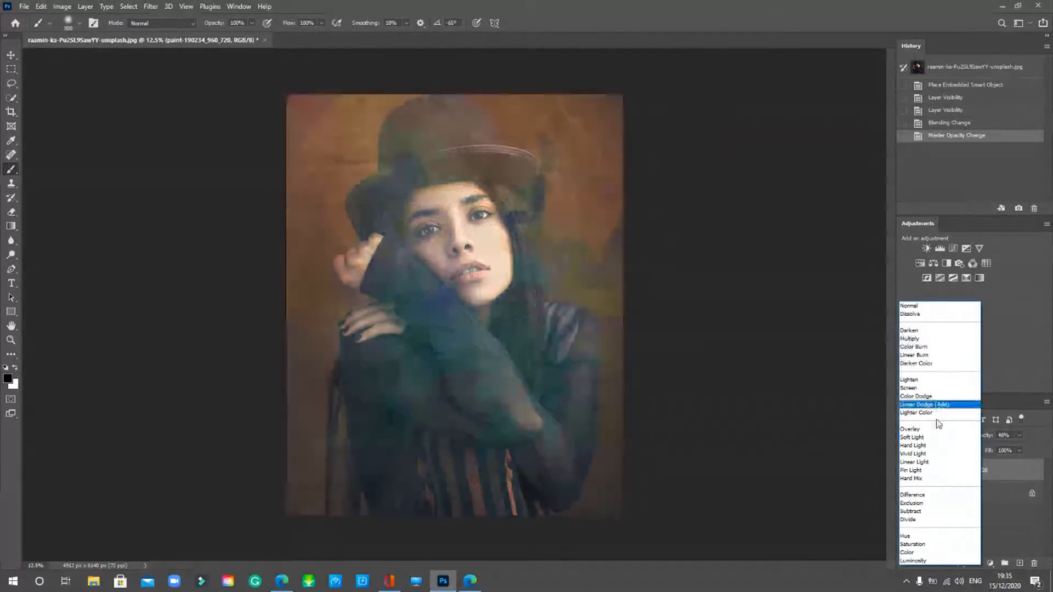
left_click(937, 437)
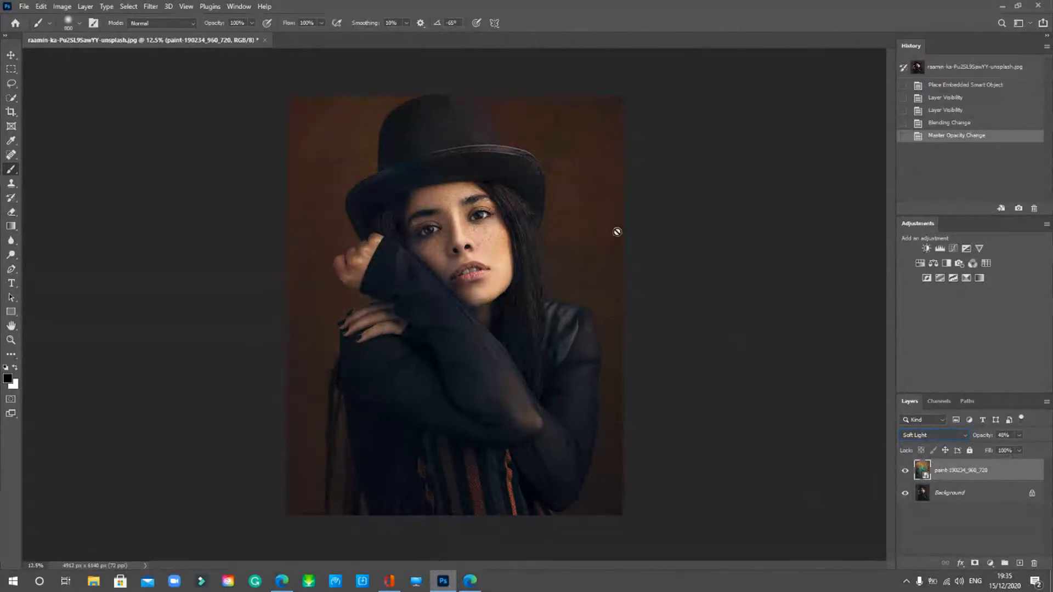
key("ctrl+plus")
key("ctrl+plus")
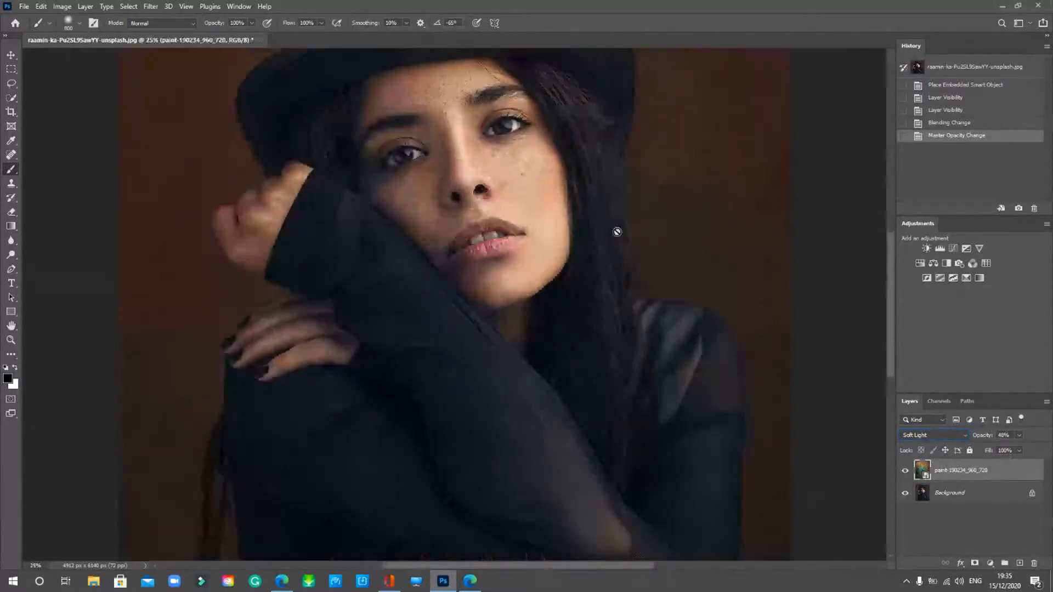
mouse_move(471, 148)
left_mouse_down()
mouse_move(524, 271)
mouse_move(466, 277)
mouse_move(408, 398)
left_mouse_up()
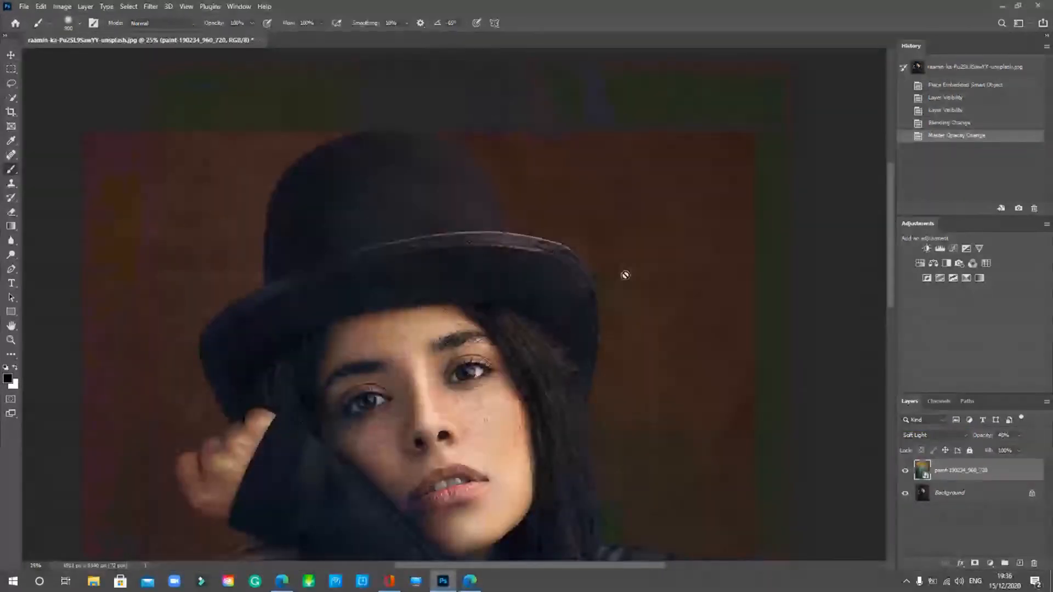
left_click_drag(353, 345, 371, 254)
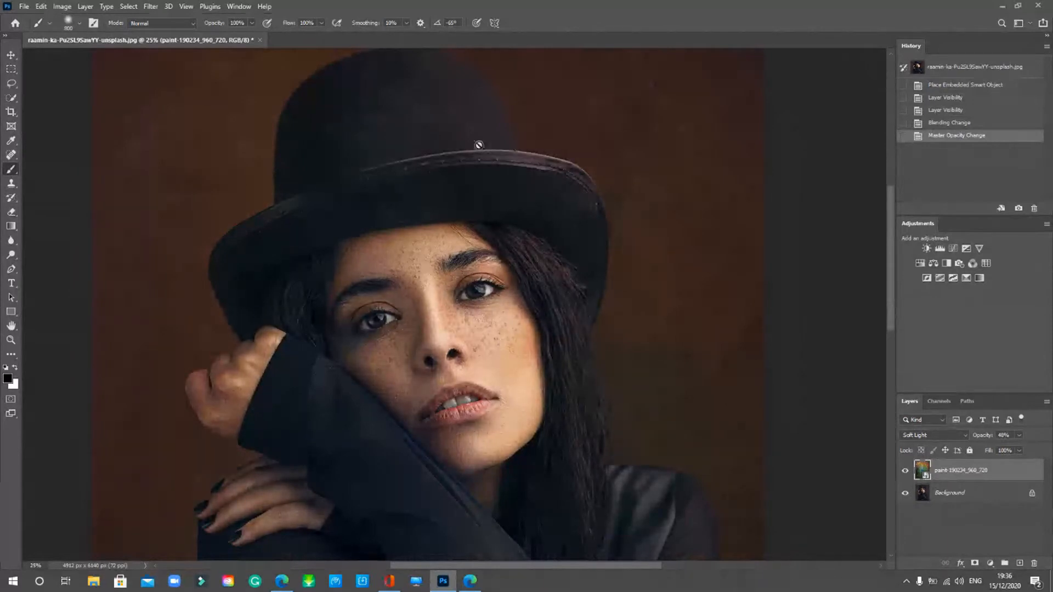
left_click_drag(569, 433, 527, 186)
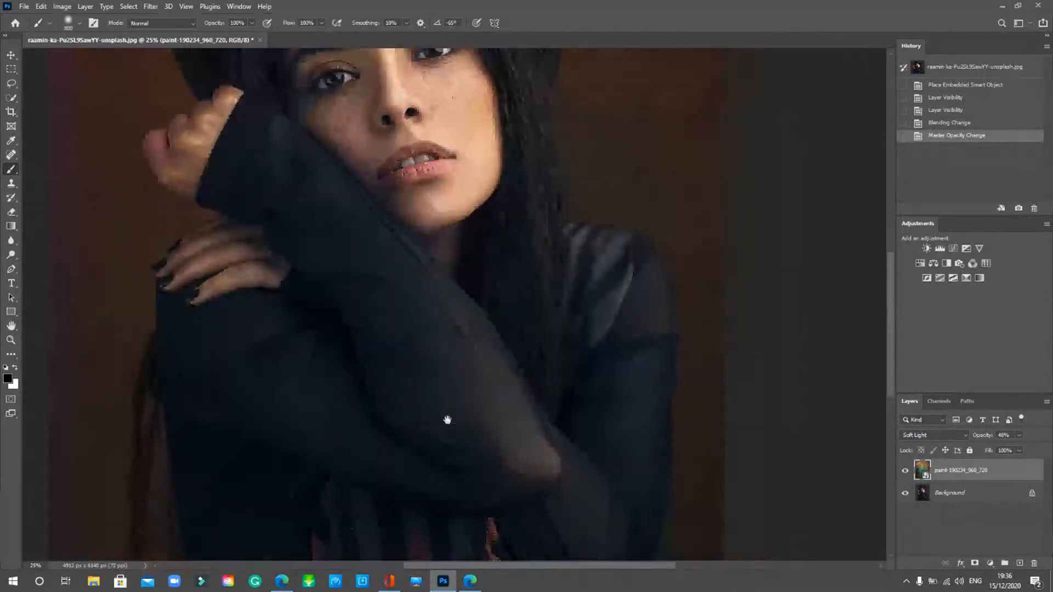
left_click_drag(446, 418, 460, 505)
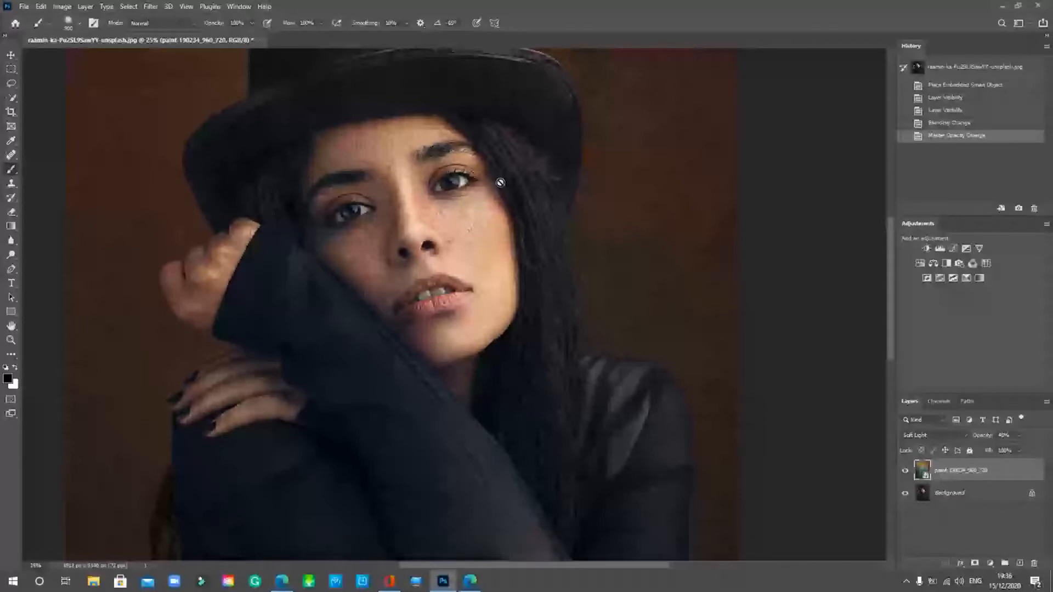
- Add a white layer mask to the paint texture layer
left_click(975, 565)
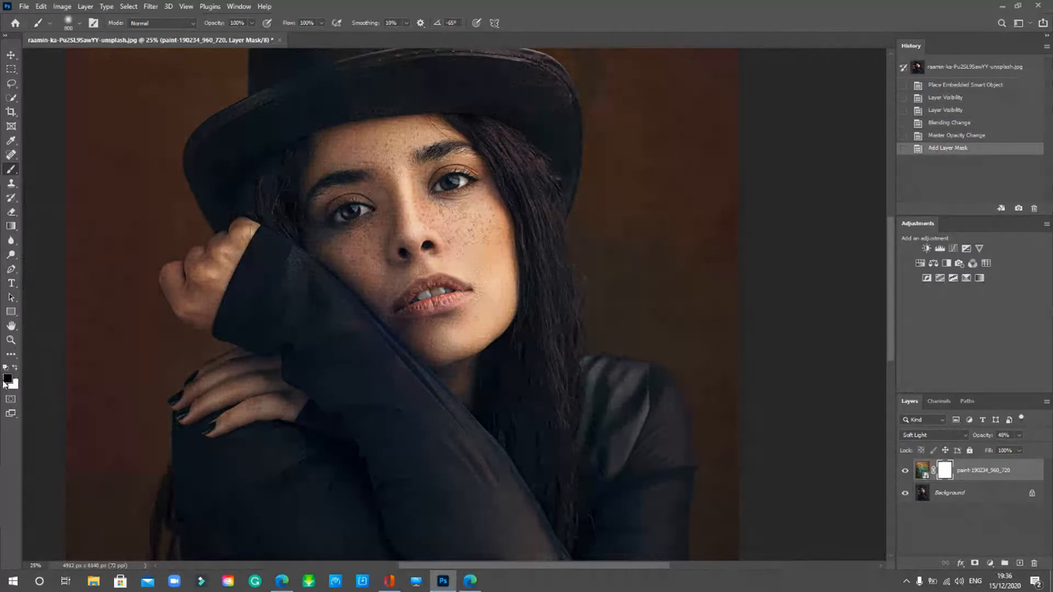
- Make black the foreground colour and mask the texture from forehead to cheek
left_click(16, 370)
left_click(16, 369)
left_click(15, 369)
left_click(16, 370)
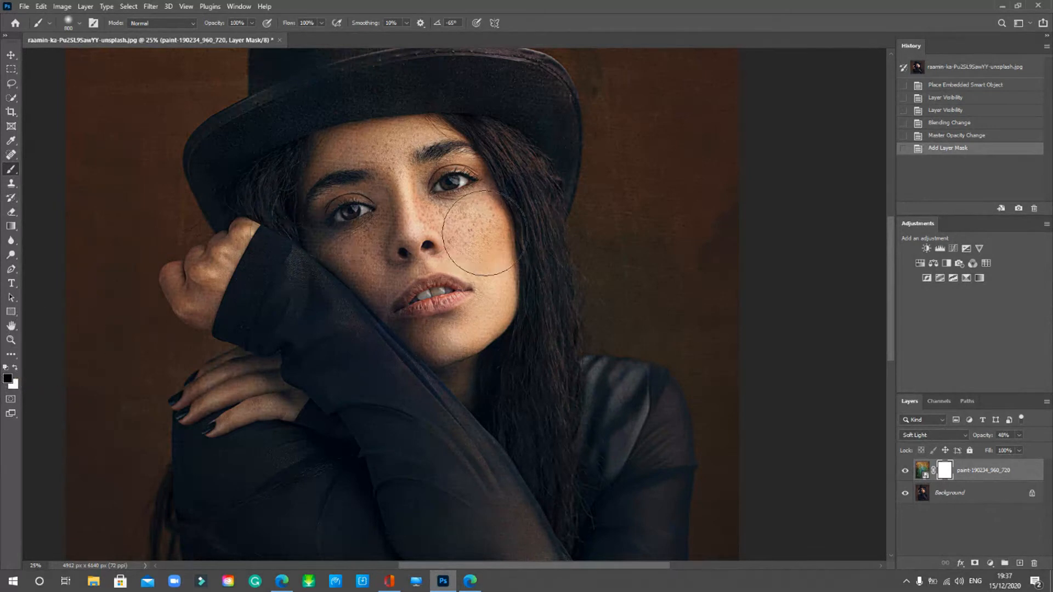
mouse_move(393, 143)
left_mouse_down()
mouse_move(364, 259)
mouse_move(379, 257)
left_mouse_up()
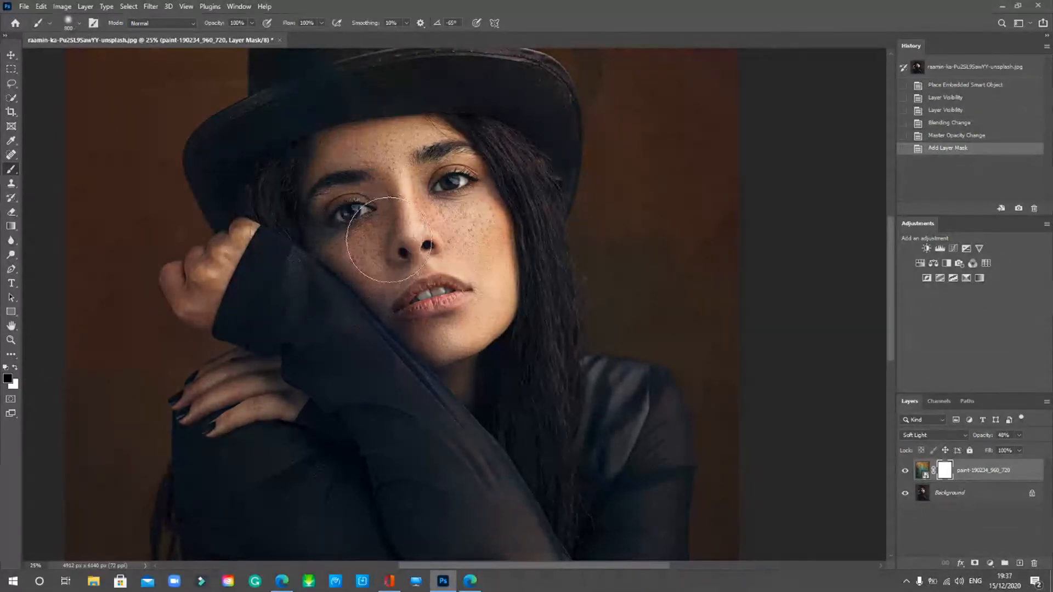
- Set the brush to Soft Round with 0% hardness
right_click(399, 244)
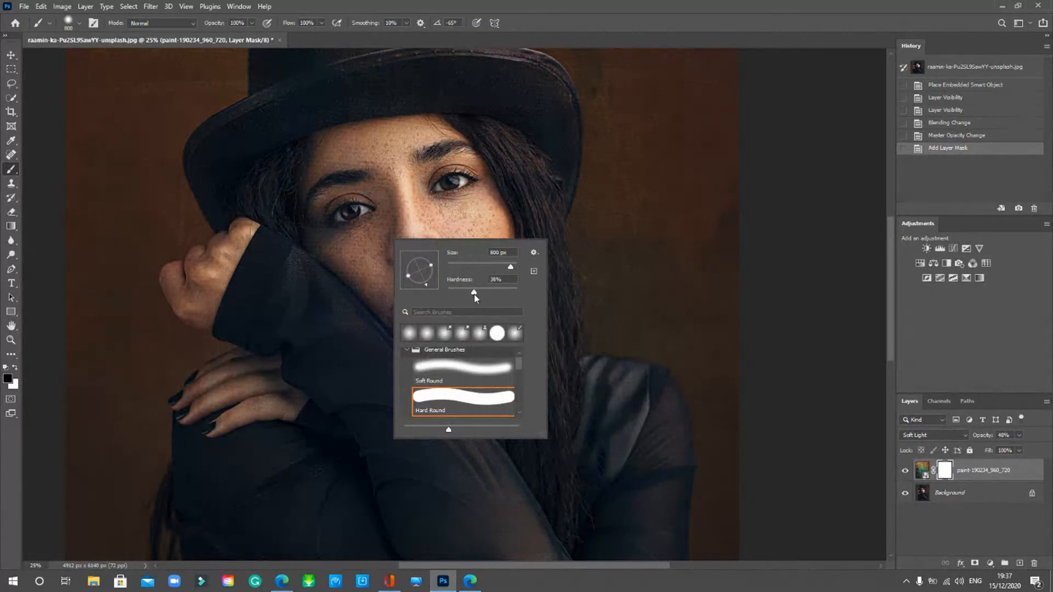
left_click(445, 293)
left_click(464, 384)
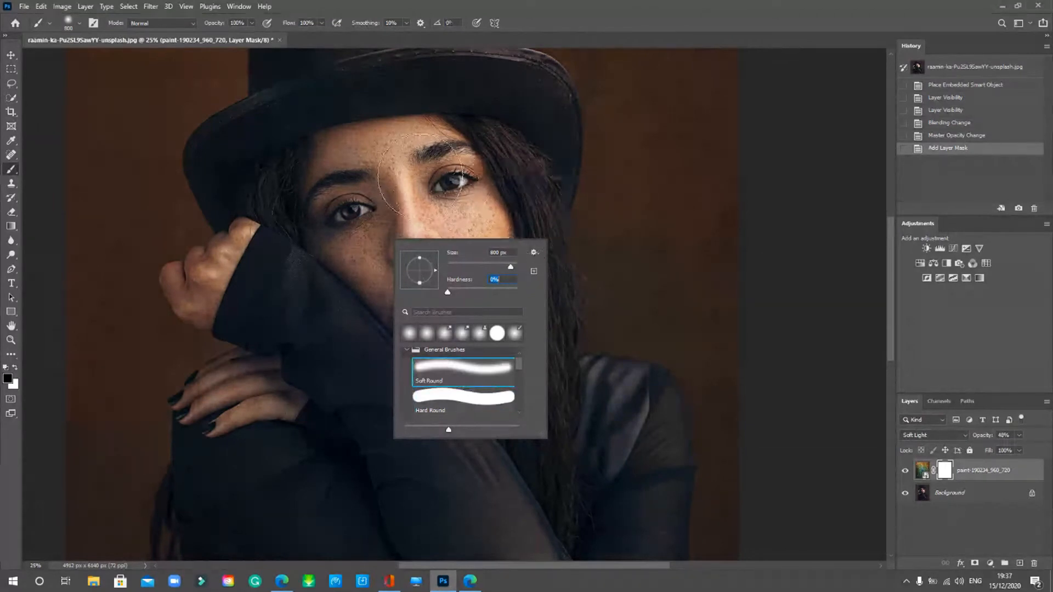
left_click(841, 49)
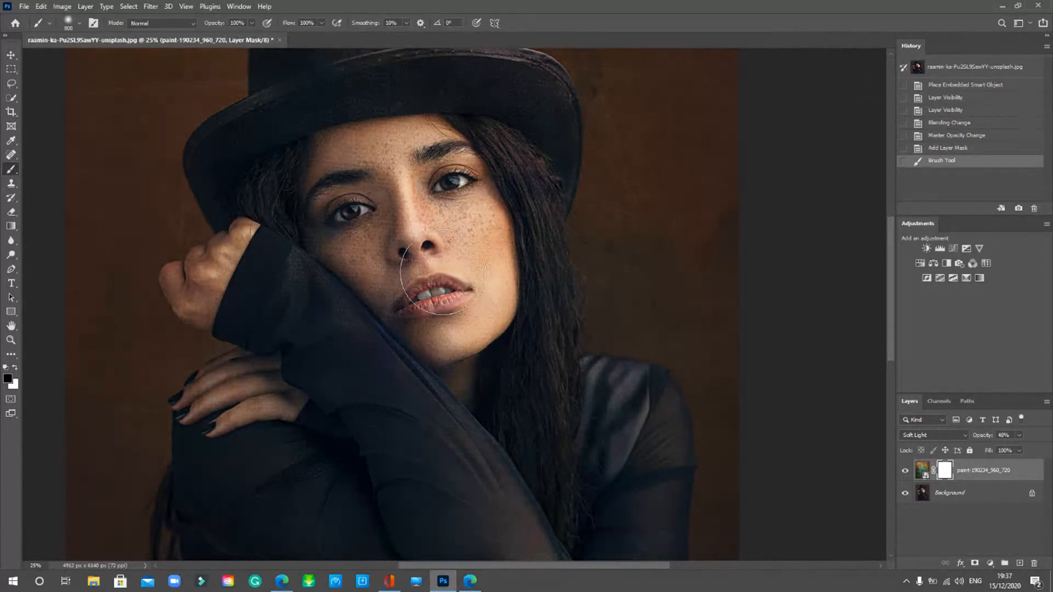
- Lower the brush opacity and paint the mask over the cheeks, nose, eyes and lips
left_click_drag(433, 229, 409, 222)
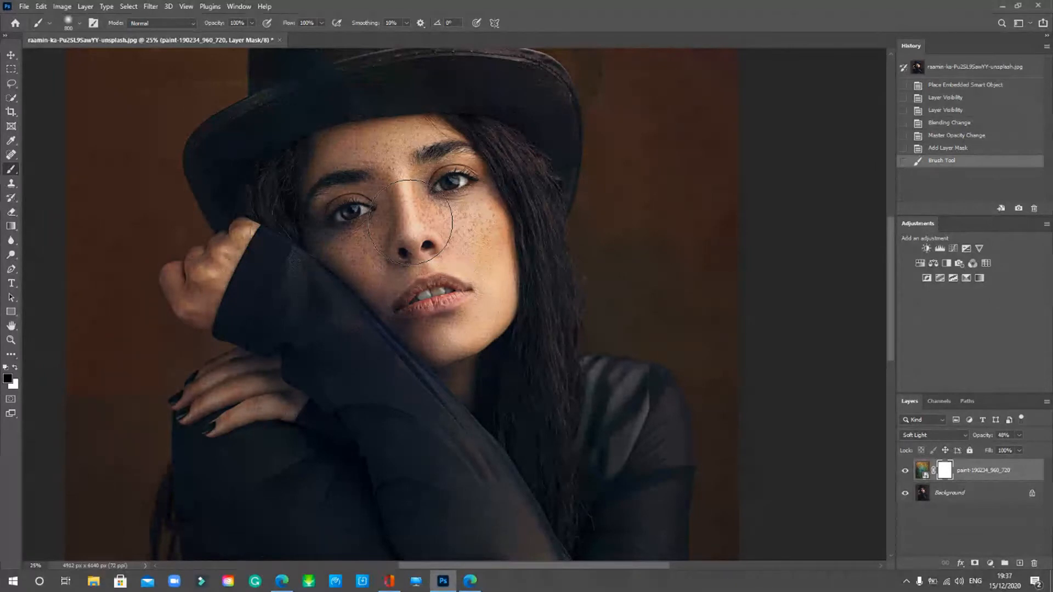
key("5")
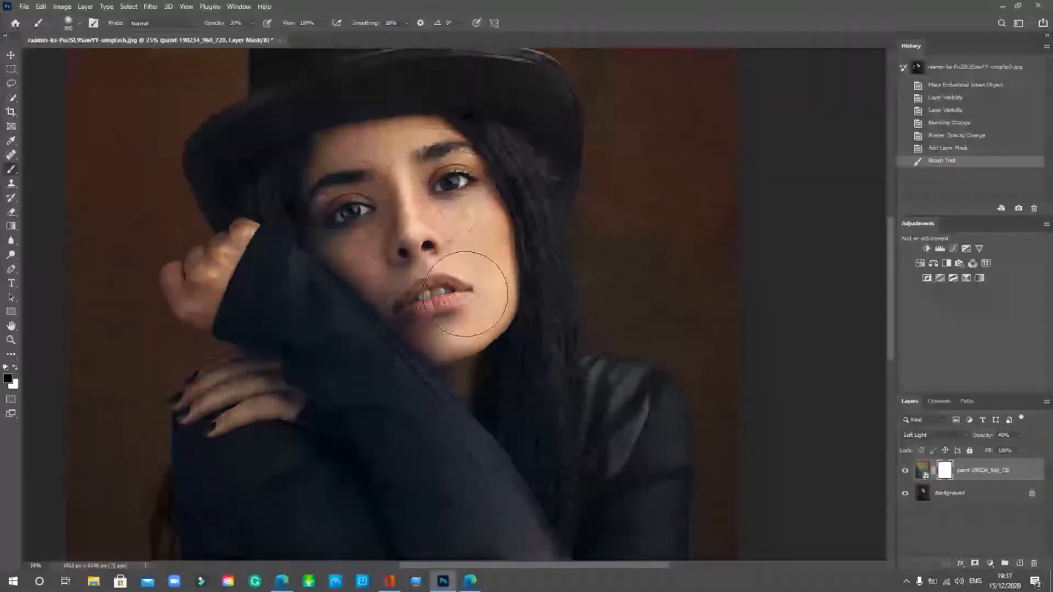
mouse_move(465, 294)
left_mouse_down()
mouse_move(472, 225)
mouse_move(340, 247)
left_mouse_up()
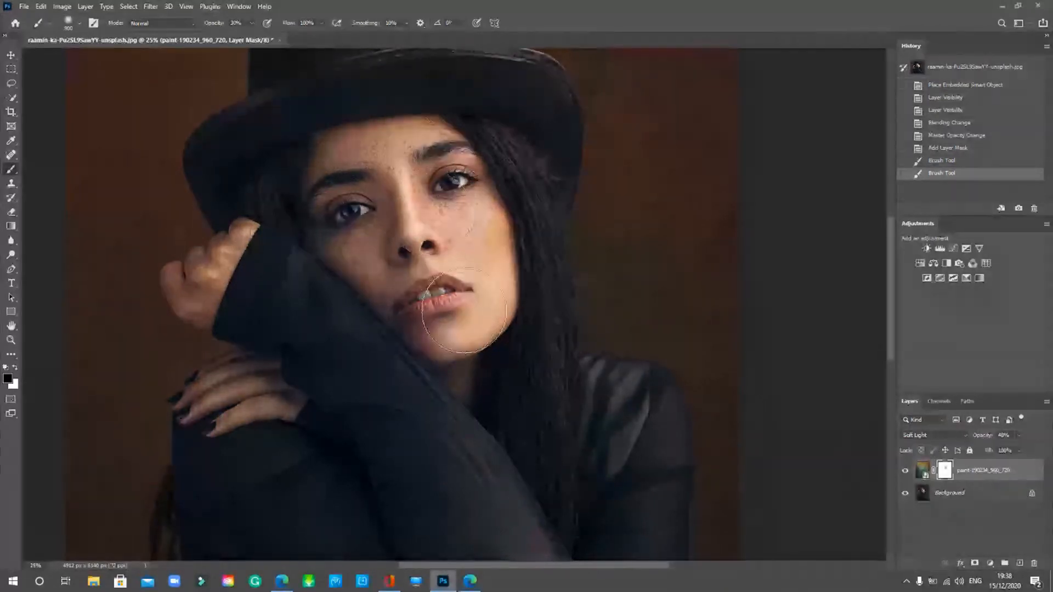
mouse_move(437, 178)
left_mouse_down()
mouse_move(400, 173)
mouse_move(343, 205)
mouse_move(367, 209)
mouse_move(414, 180)
mouse_move(324, 187)
mouse_move(422, 175)
mouse_move(334, 216)
mouse_move(401, 302)
mouse_move(327, 233)
mouse_move(364, 250)
left_mouse_up()
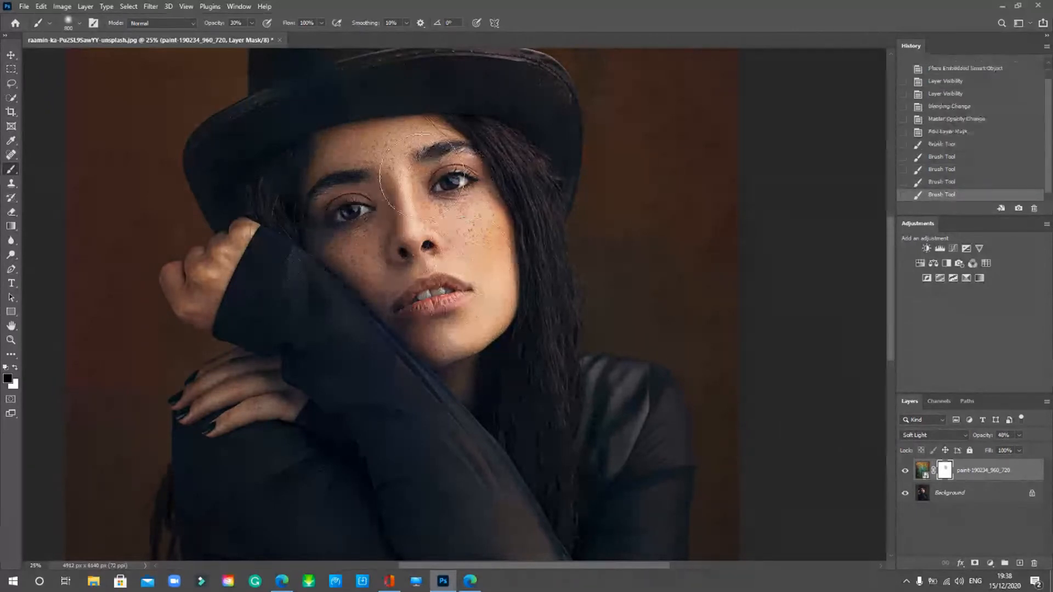
mouse_move(361, 185)
left_mouse_down()
mouse_move(966, 547)
mouse_move(906, 469)
mouse_move(503, 308)
mouse_move(461, 305)
left_mouse_up()
- Mask the texture near the chin and beside the nose with a smaller brush
left_click(461, 305)
left_click(461, 305)
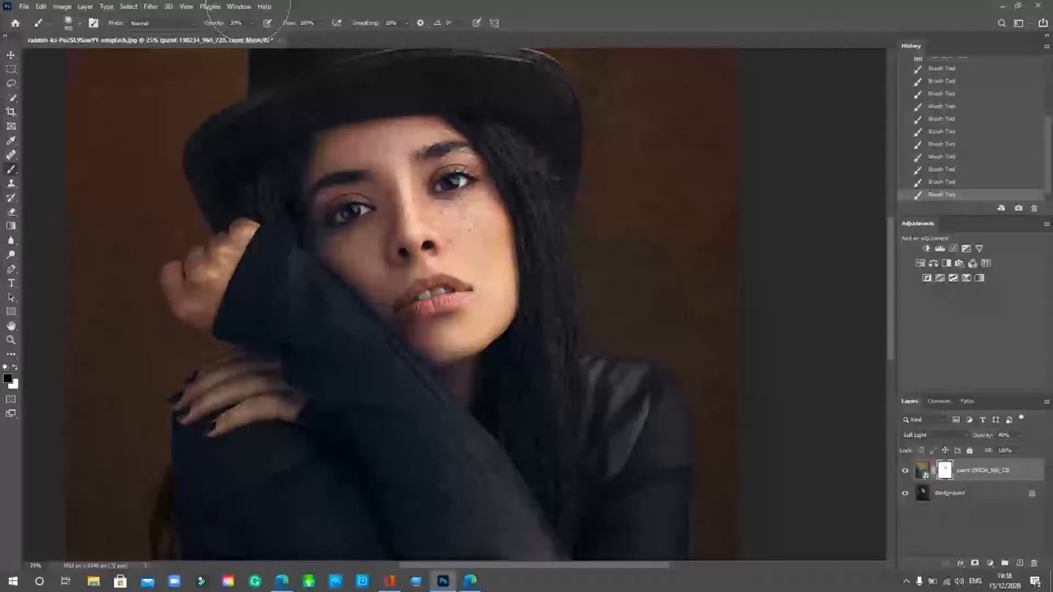
mouse_move(455, 190)
left_mouse_down()
mouse_move(439, 189)
mouse_move(396, 273)
mouse_move(386, 188)
mouse_move(398, 203)
mouse_move(386, 307)
mouse_move(390, 278)
mouse_move(446, 183)
left_mouse_up()
key("bracketleft")
key("bracketleft")
key("bracketleft")
key("bracketleft")
key("bracketleft")
key("bracketleft")
left_click_drag(471, 223, 450, 246)
key("bracketright")
key("bracketleft")
- Mask the texture off the knuckles, fist and upper hand
left_click_drag(241, 230, 238, 231)
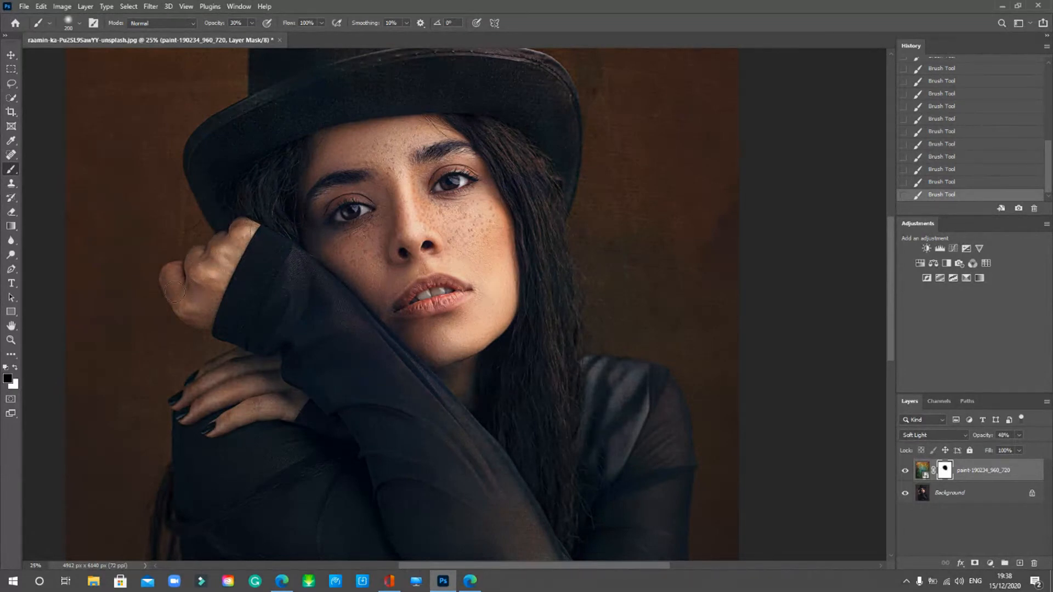
mouse_move(173, 290)
left_mouse_down()
mouse_move(167, 268)
mouse_move(192, 314)
mouse_move(178, 290)
mouse_move(203, 306)
mouse_move(181, 309)
mouse_move(223, 291)
mouse_move(197, 301)
mouse_move(208, 302)
mouse_move(233, 248)
mouse_move(210, 268)
mouse_move(215, 274)
mouse_move(239, 228)
mouse_move(240, 252)
mouse_move(194, 338)
mouse_move(250, 386)
mouse_move(219, 430)
mouse_move(285, 397)
mouse_move(237, 383)
mouse_move(204, 405)
mouse_move(246, 379)
mouse_move(241, 393)
mouse_move(205, 400)
mouse_move(244, 384)
mouse_move(195, 405)
mouse_move(286, 376)
mouse_move(247, 368)
mouse_move(196, 389)
mouse_move(250, 366)
mouse_move(217, 364)
mouse_move(184, 391)
mouse_move(242, 374)
mouse_move(196, 409)
mouse_move(235, 396)
mouse_move(180, 416)
mouse_move(281, 379)
mouse_move(224, 408)
mouse_move(229, 424)
mouse_move(203, 433)
mouse_move(244, 412)
mouse_move(196, 432)
mouse_move(308, 400)
mouse_move(268, 359)
mouse_move(211, 376)
mouse_move(185, 401)
left_mouse_up()
key("bracketright")
mouse_move(228, 251)
left_mouse_down()
mouse_move(247, 227)
mouse_move(219, 240)
mouse_move(207, 285)
mouse_move(177, 270)
mouse_move(176, 303)
mouse_move(198, 320)
mouse_move(244, 233)
left_mouse_up()
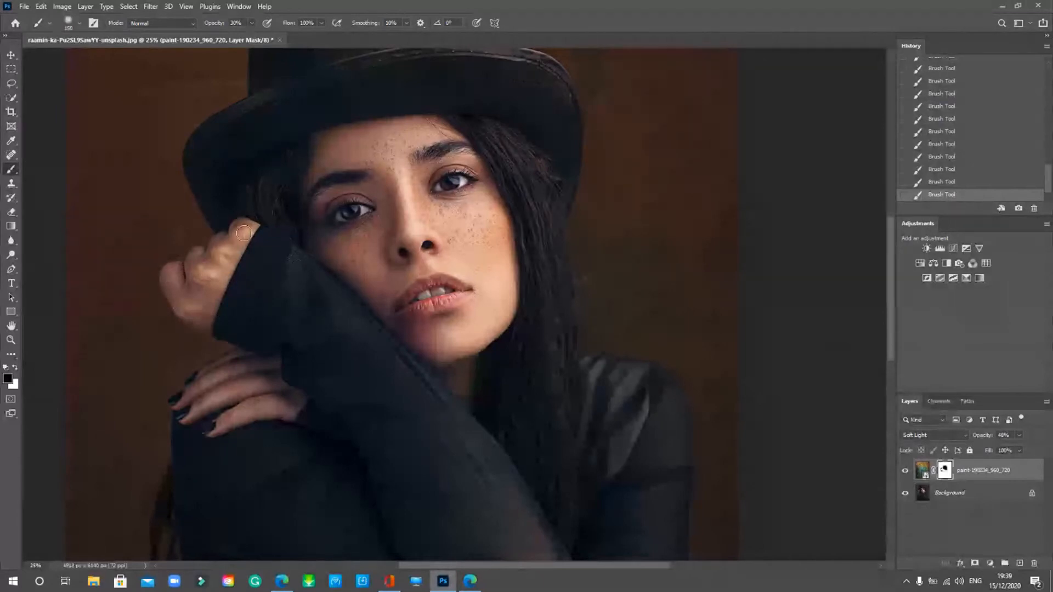
mouse_move(196, 359)
left_mouse_down()
mouse_move(234, 316)
mouse_move(216, 317)
mouse_move(252, 235)
left_mouse_up()
- Clear the texture around the right eye and cheek, switch to white, and zoom out
key("bracketright")
key("bracketright")
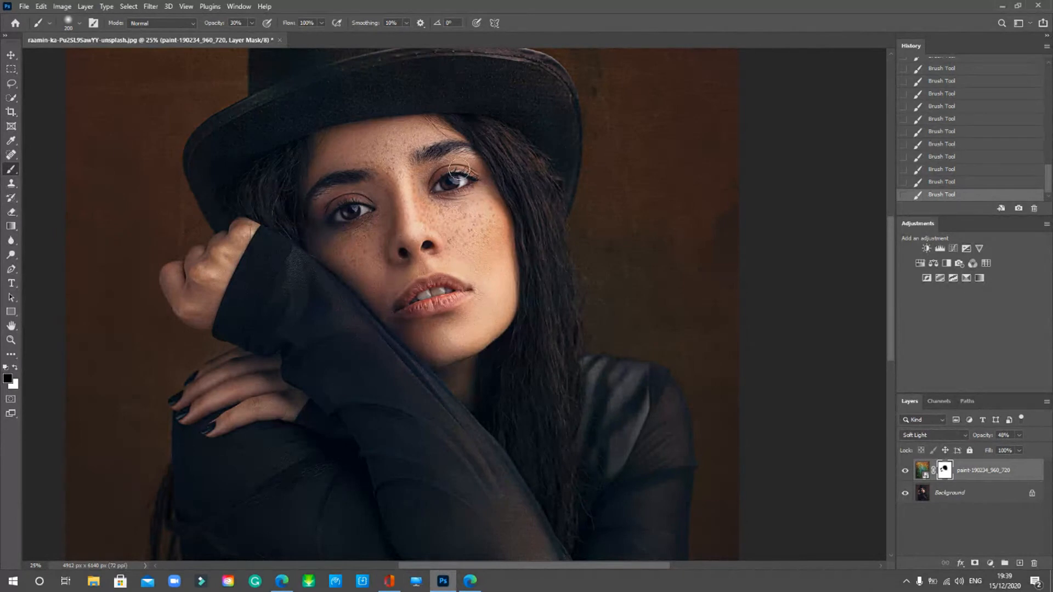
mouse_move(450, 180)
left_mouse_down()
mouse_move(477, 169)
mouse_move(437, 188)
mouse_move(472, 179)
mouse_move(441, 184)
mouse_move(464, 184)
mouse_move(471, 170)
mouse_move(377, 213)
mouse_move(342, 207)
mouse_move(370, 209)
mouse_move(330, 221)
mouse_move(367, 210)
mouse_move(337, 229)
mouse_move(374, 242)
mouse_move(405, 307)
mouse_move(437, 286)
mouse_move(463, 286)
mouse_move(442, 310)
mouse_move(415, 311)
mouse_move(459, 290)
mouse_move(443, 281)
mouse_move(413, 297)
left_mouse_up()
left_click_drag(483, 233, 501, 219)
key("bracketright")
key("bracketright")
key("bracketleft")
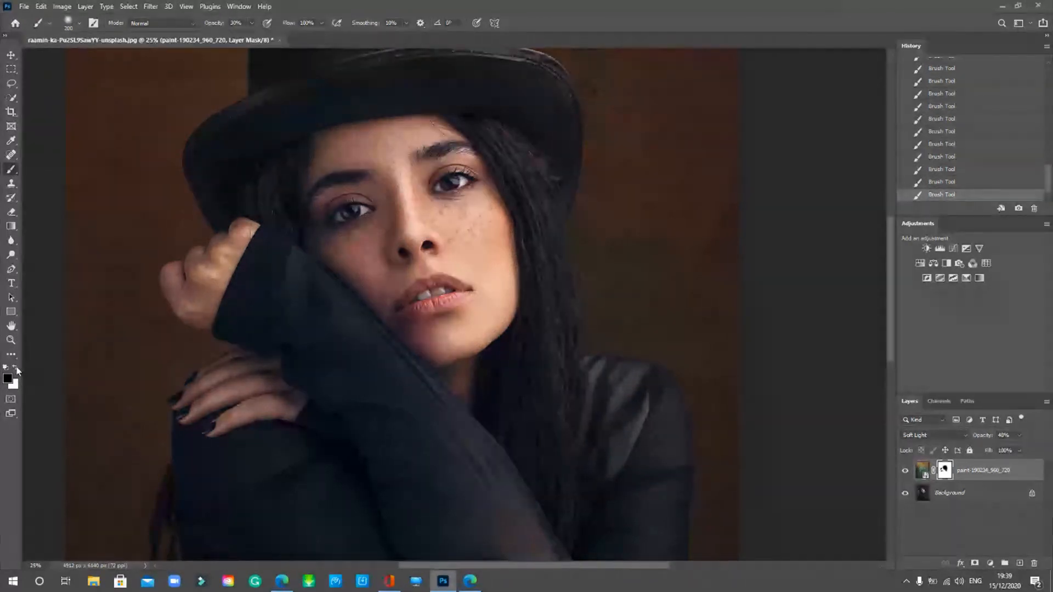
left_click(16, 368)
key("ctrl+minus")
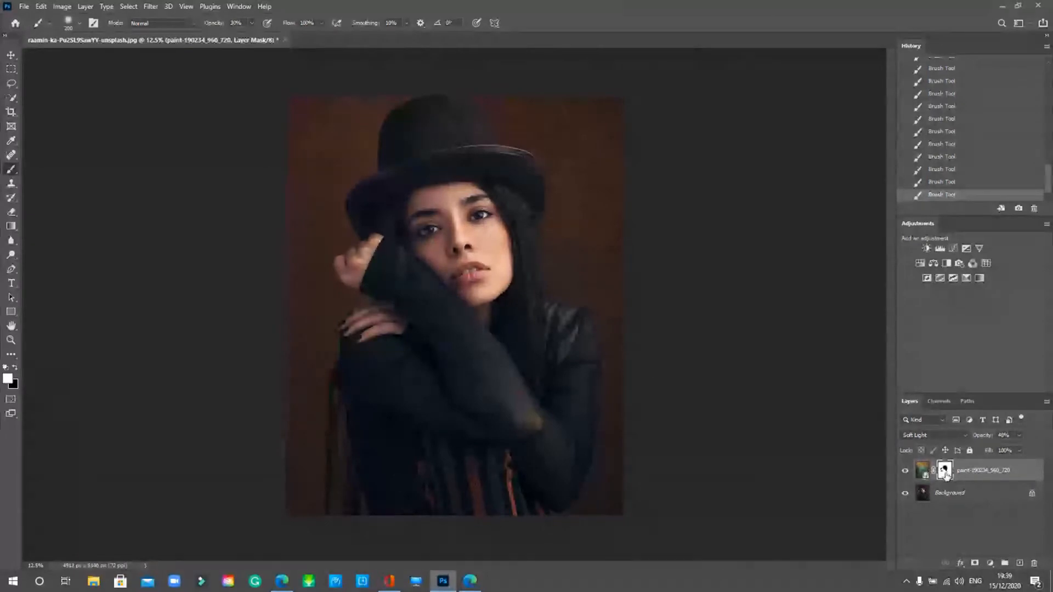
left_click(945, 474, "shift")
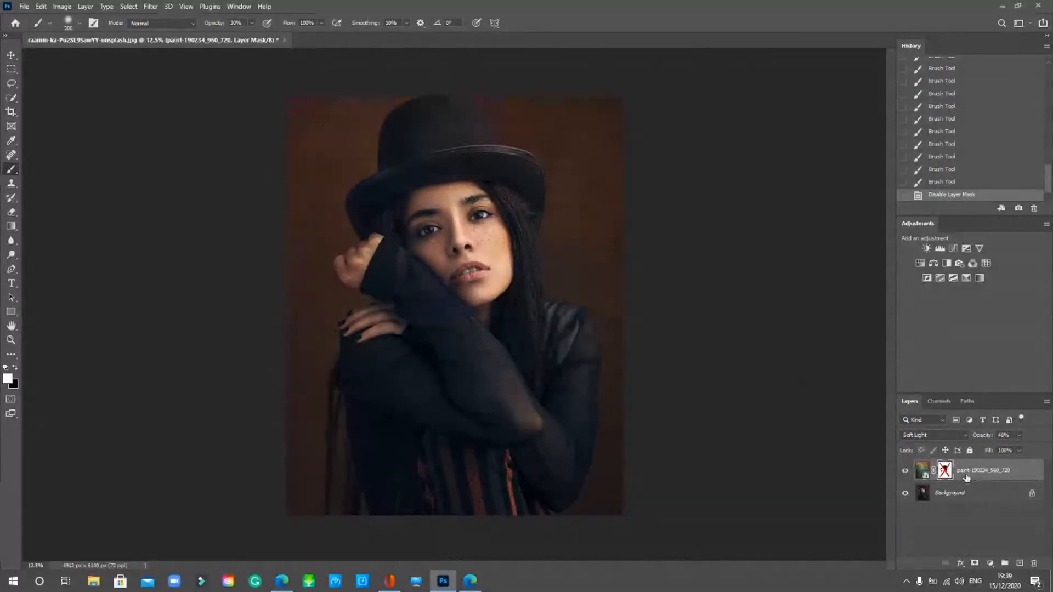
left_click(943, 470, "shift")
left_click(944, 470, "shift")
key("ctrl+plus")
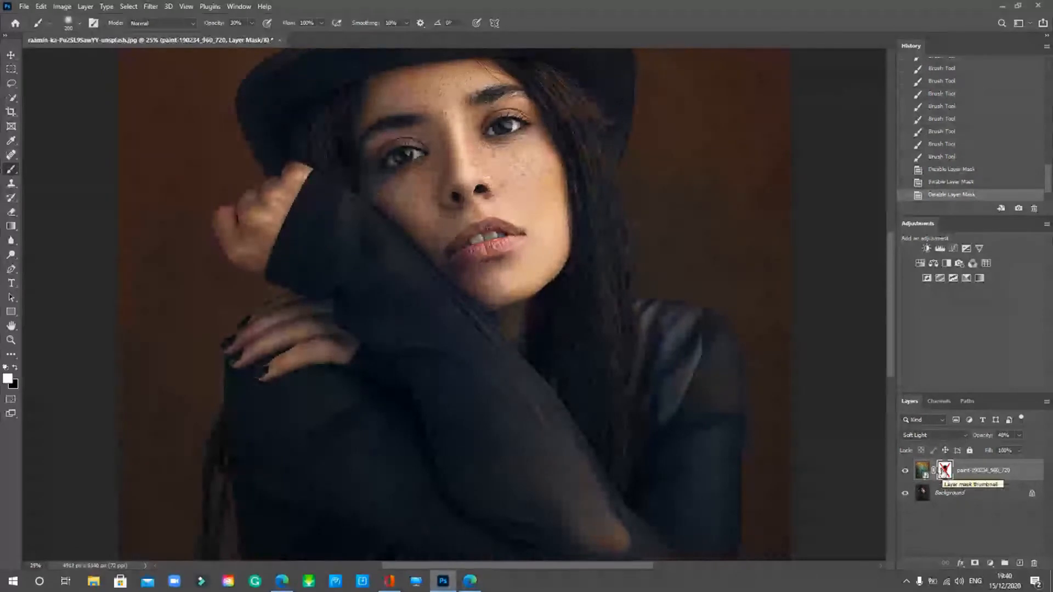
scroll(630, 381, "up", 2)
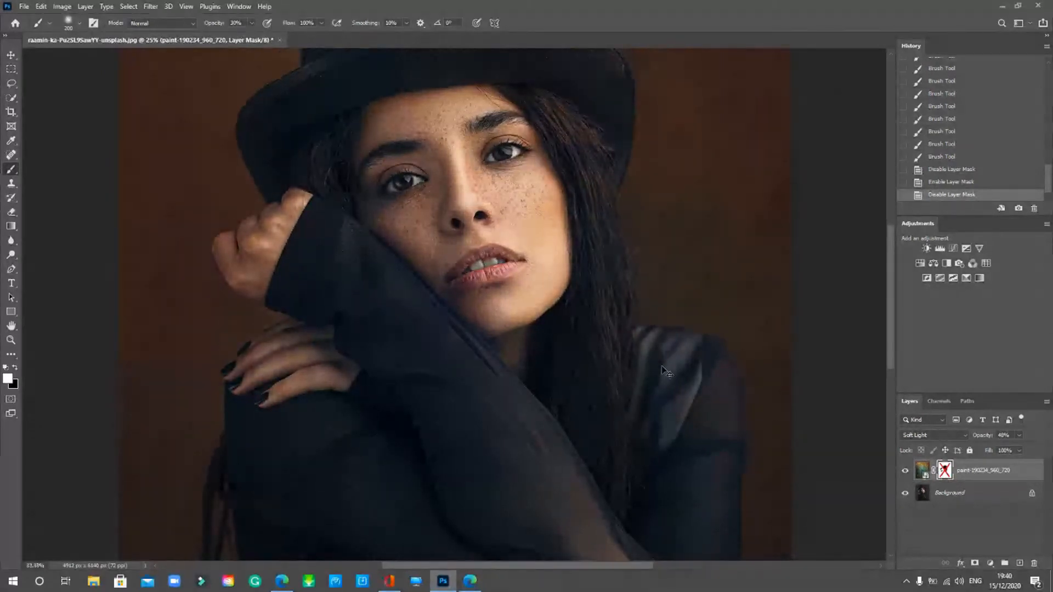
scroll(664, 371, "up", 2)
scroll(652, 371, "up", 2)
left_click(944, 472, "shift")
left_click(944, 471, "shift")
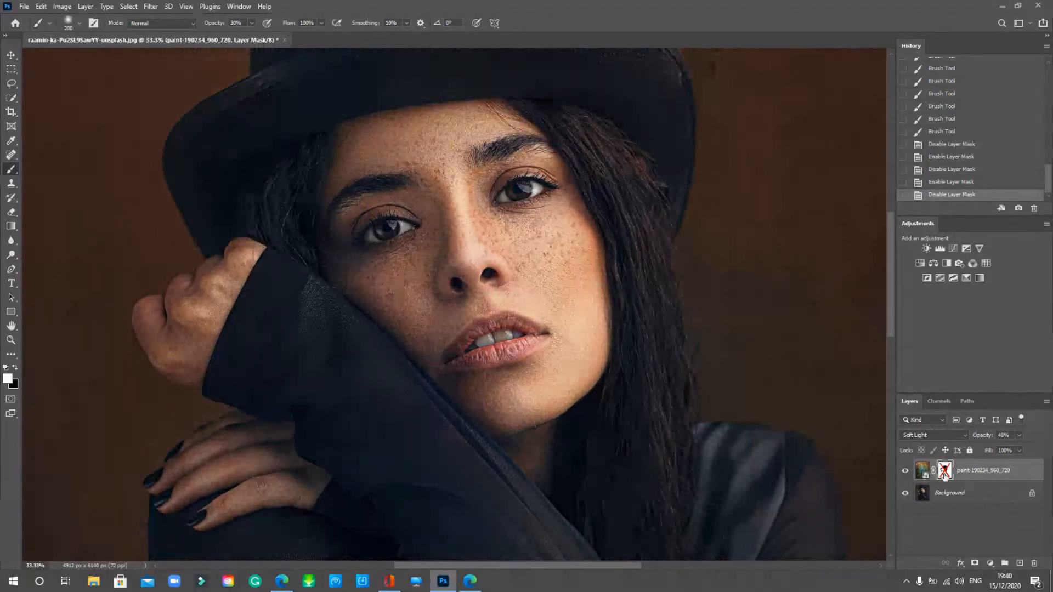
left_click(944, 472, "shift")
left_click(944, 472, "shift")
left_click(944, 472, "shift")
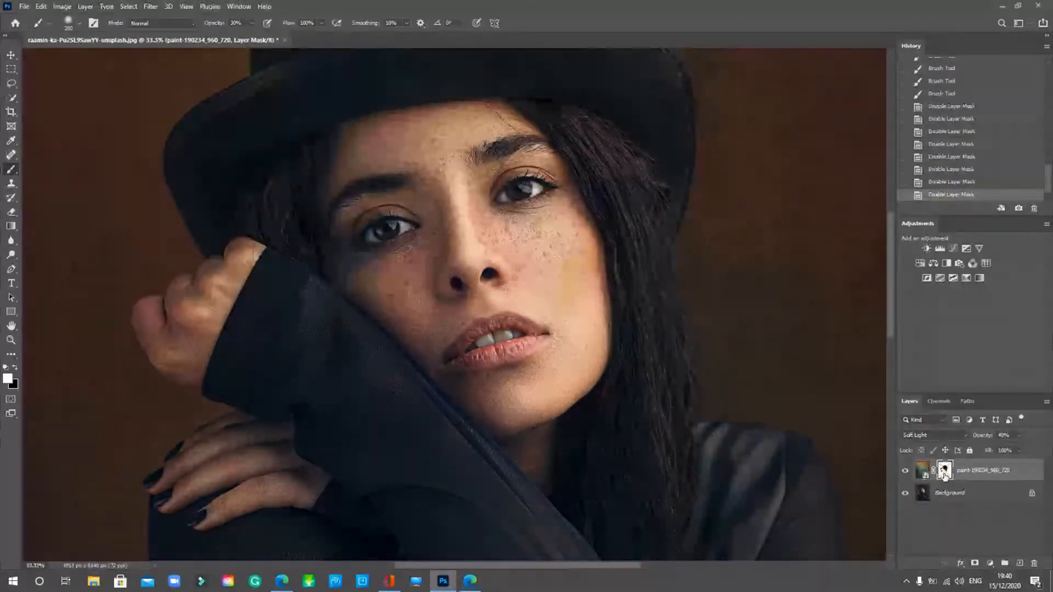
left_click(944, 472, "shift")
left_click(944, 472, "shift")
left_click(944, 472, "shift")
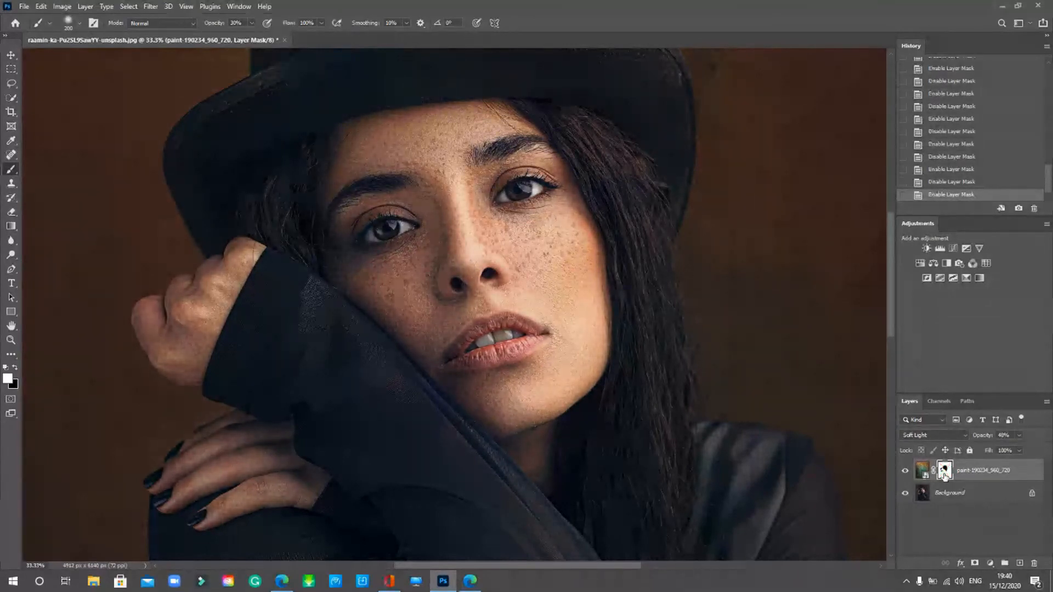
key("ctrl+minus")
key("ctrl+minus")
key("ctrl+minus")
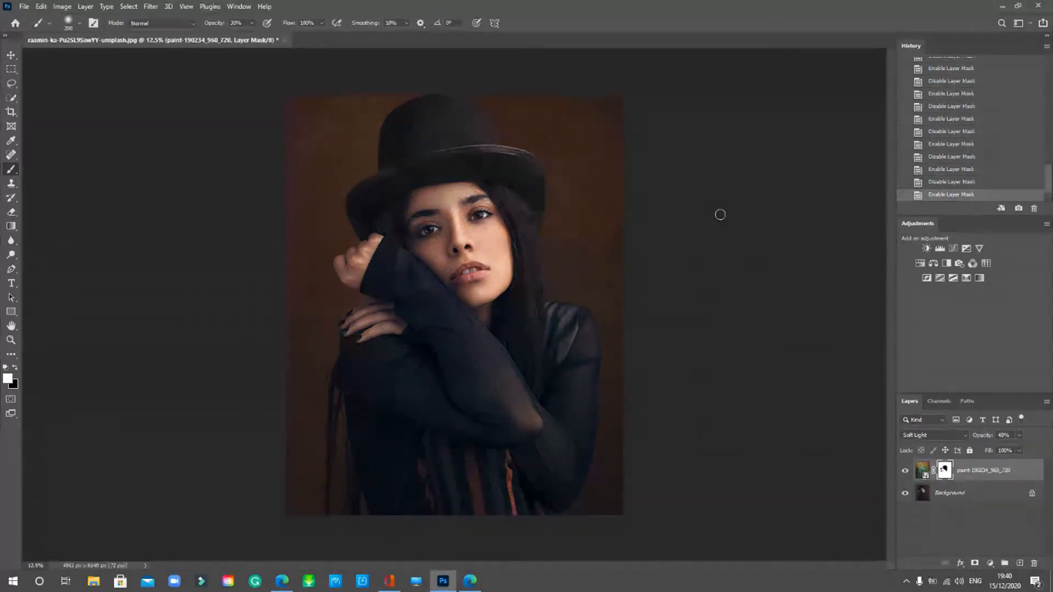
- Toggle the texture layer twice to compare, then open the new fill/adjustment layer list
left_click(905, 473)
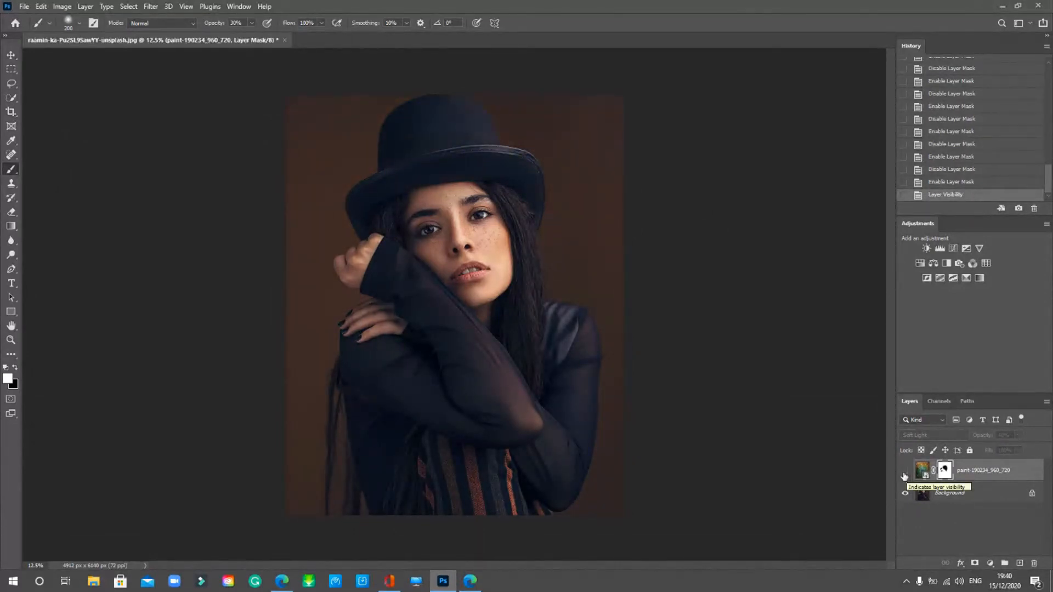
left_click(905, 472)
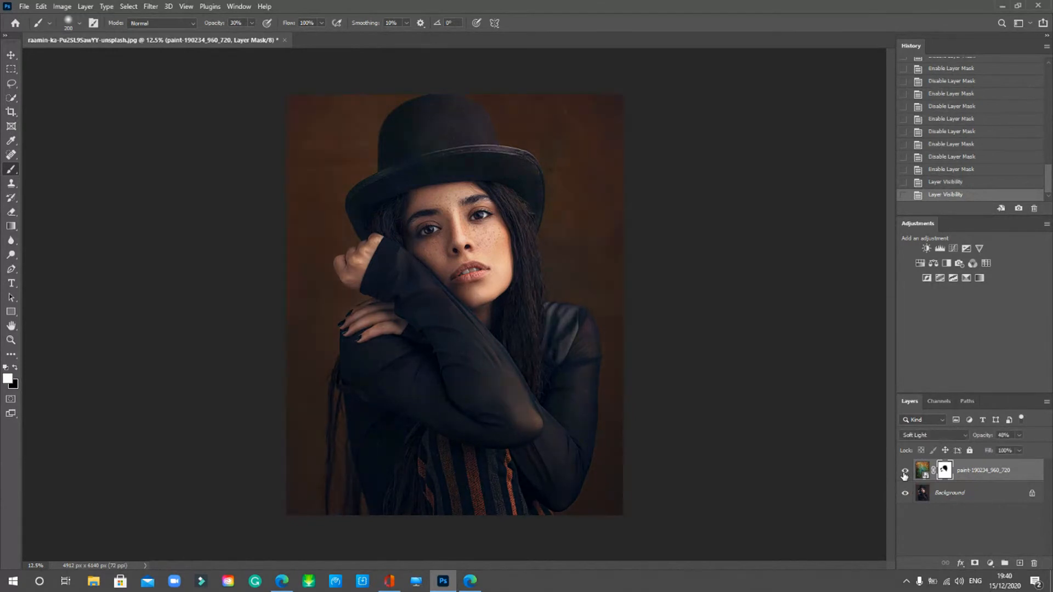
left_click(905, 474)
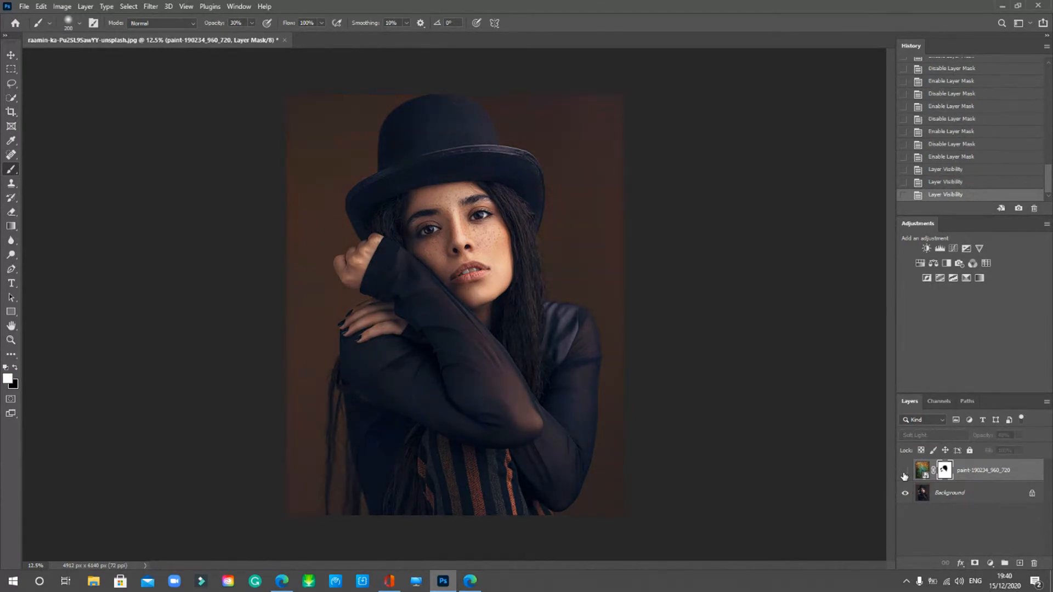
left_click(904, 474)
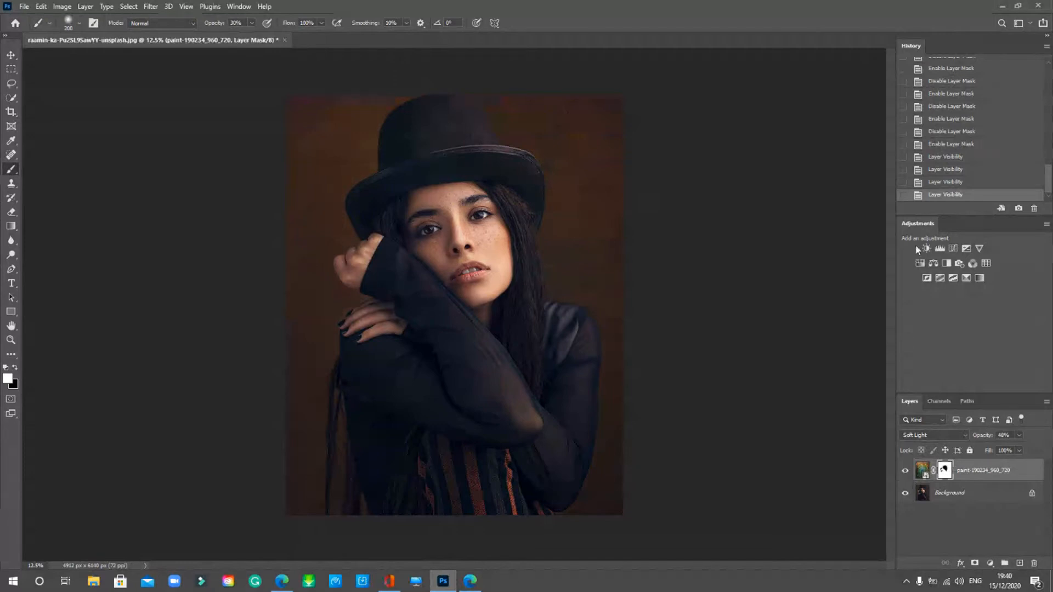
left_click(991, 564)
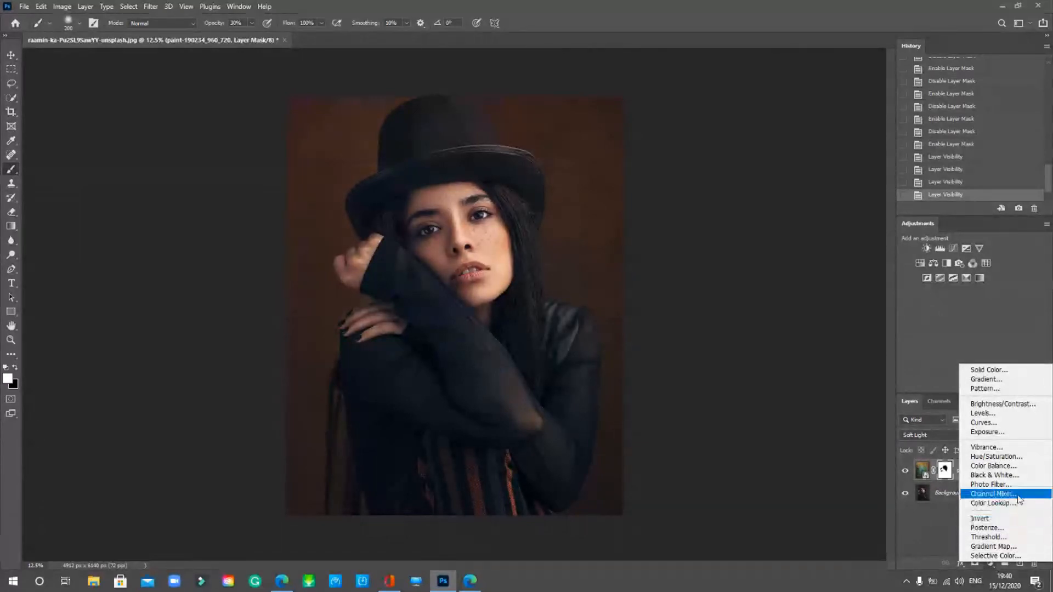
- Add a Black & White adjustment clipped to the texture layer and close its properties
left_click(939, 196)
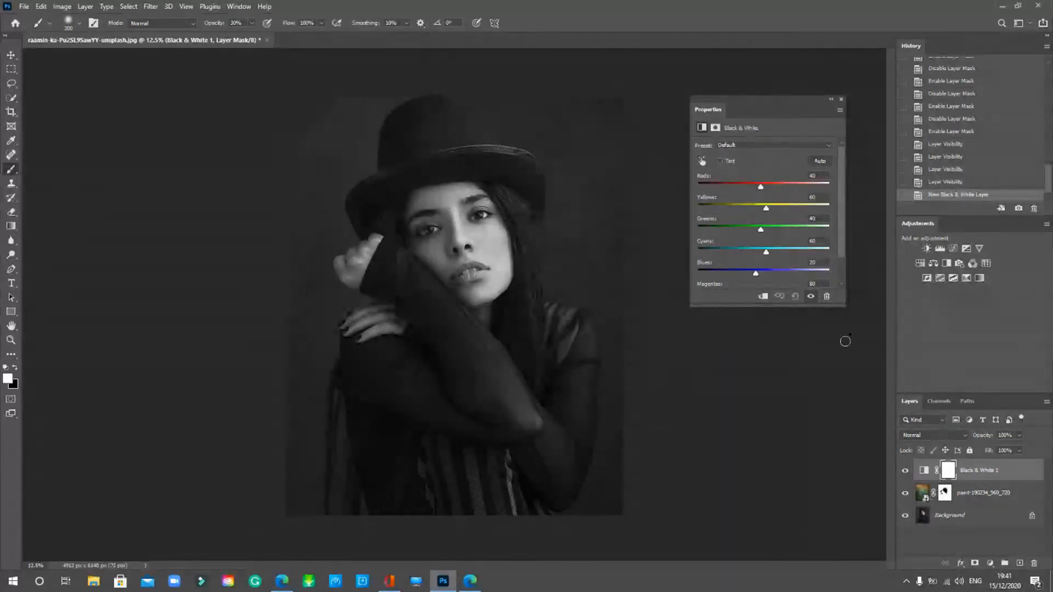
left_click(763, 297)
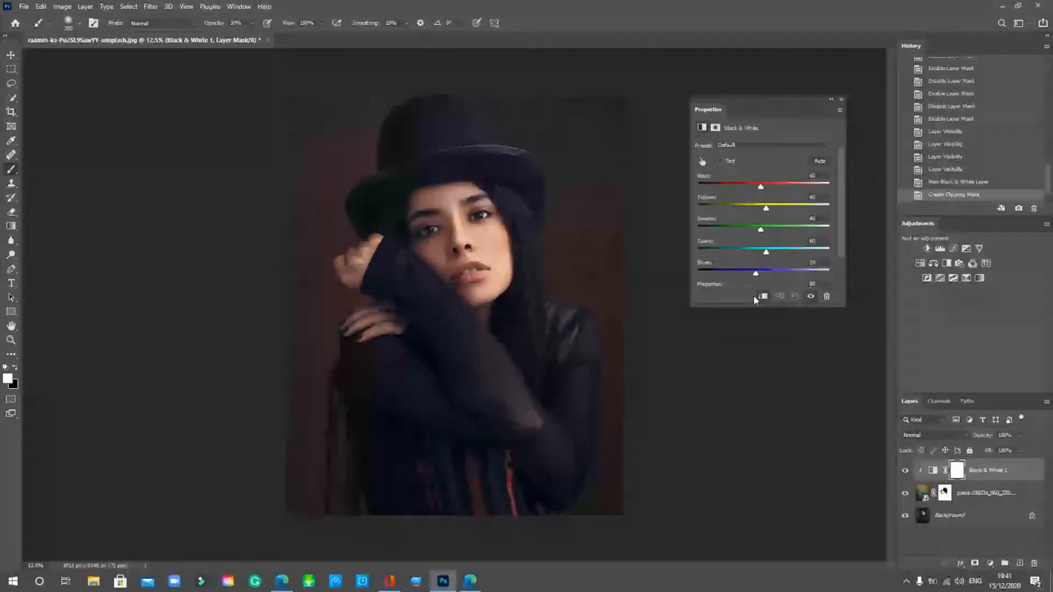
left_click(754, 298)
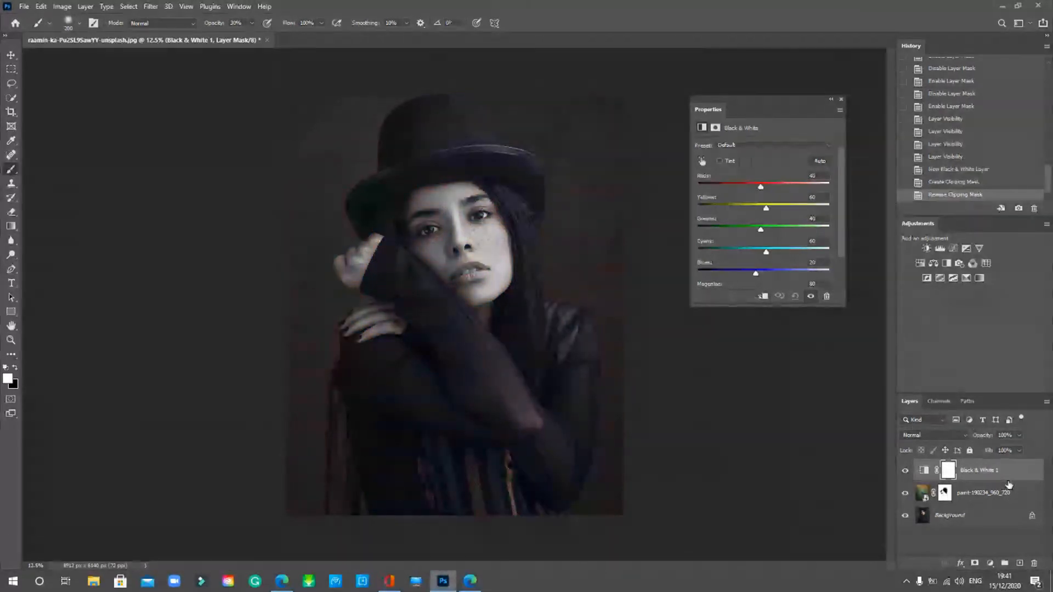
left_click_drag(1008, 489, 1000, 479)
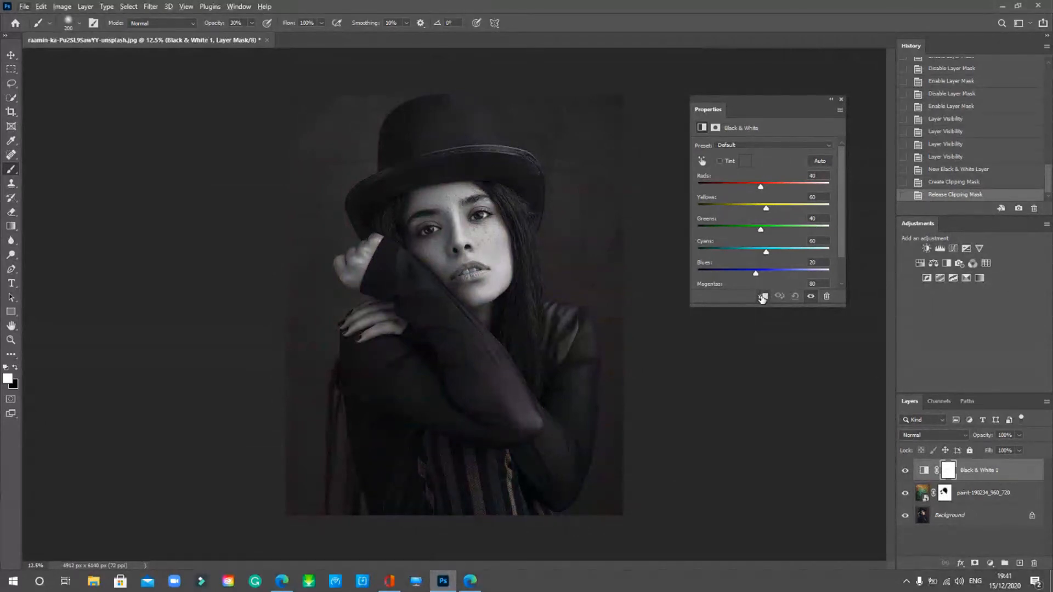
left_click(762, 297)
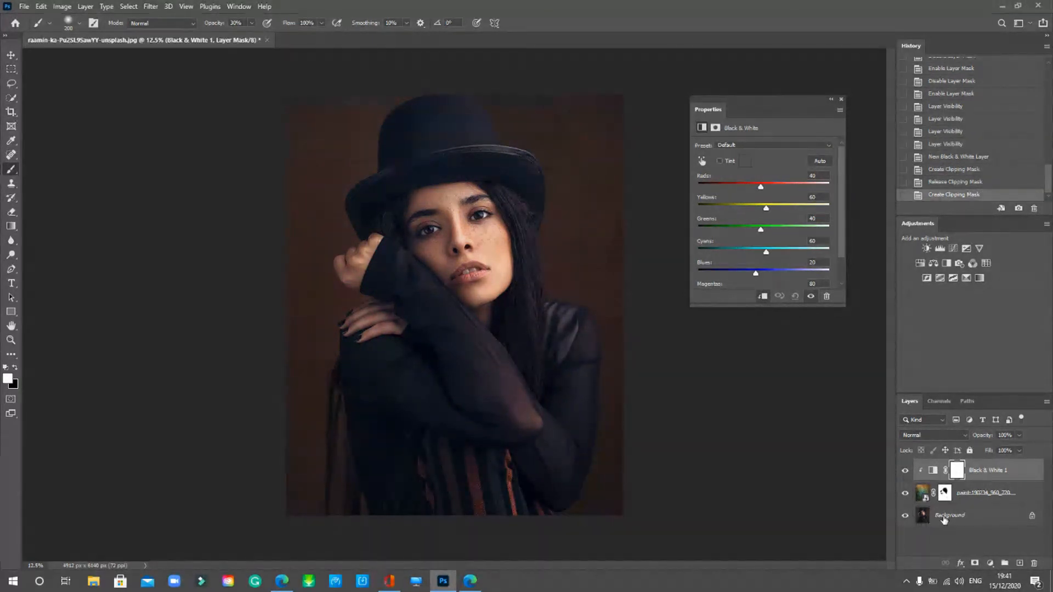
left_click(841, 98)
- Delete the Black & White 1 mask and then the layer, briefly opening and closing the File menu
key("Delete")
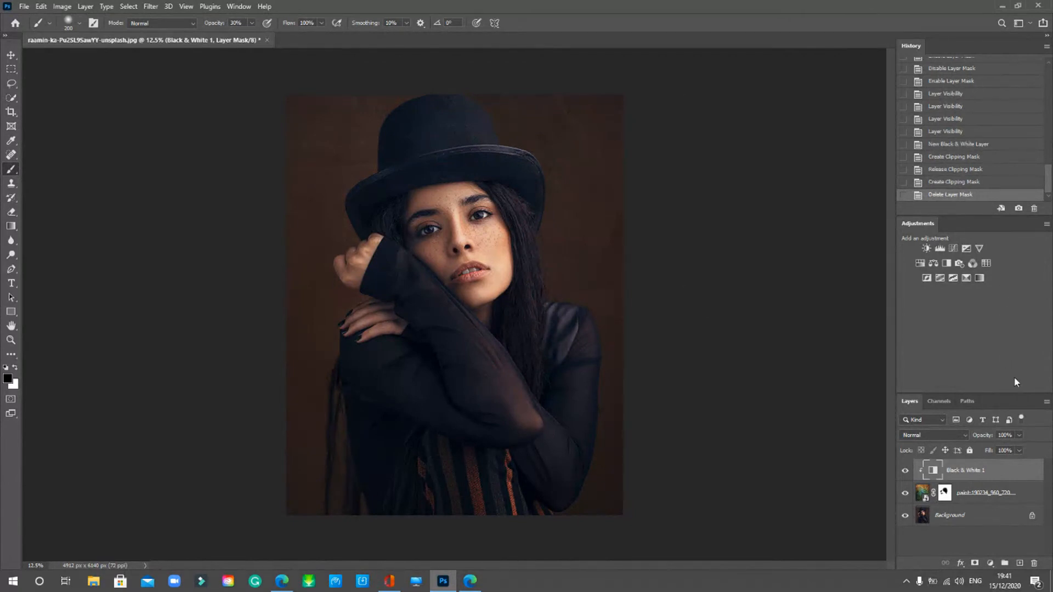
key("Delete")
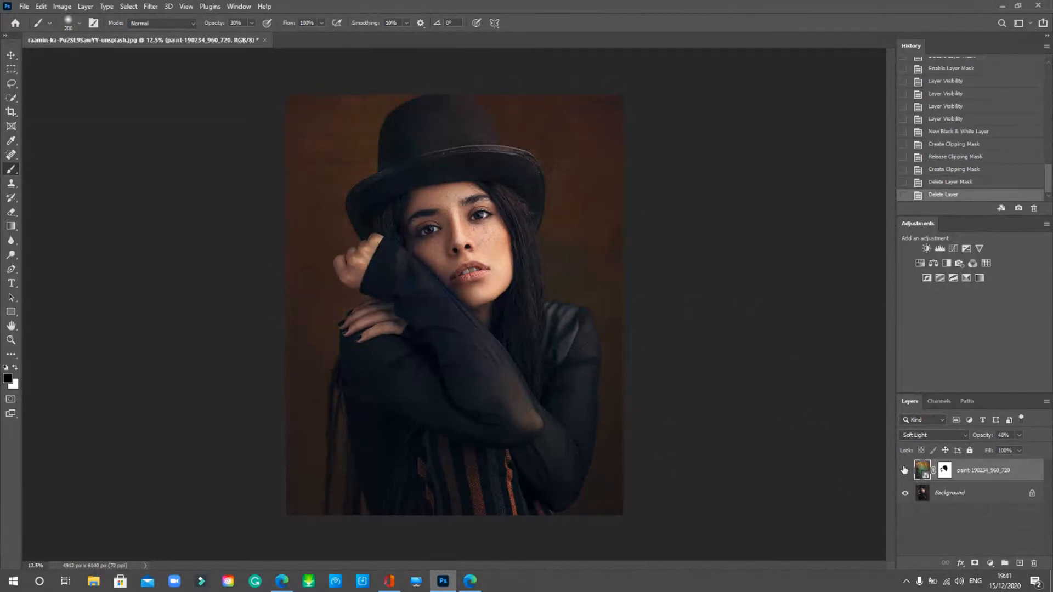
left_click(29, 6)
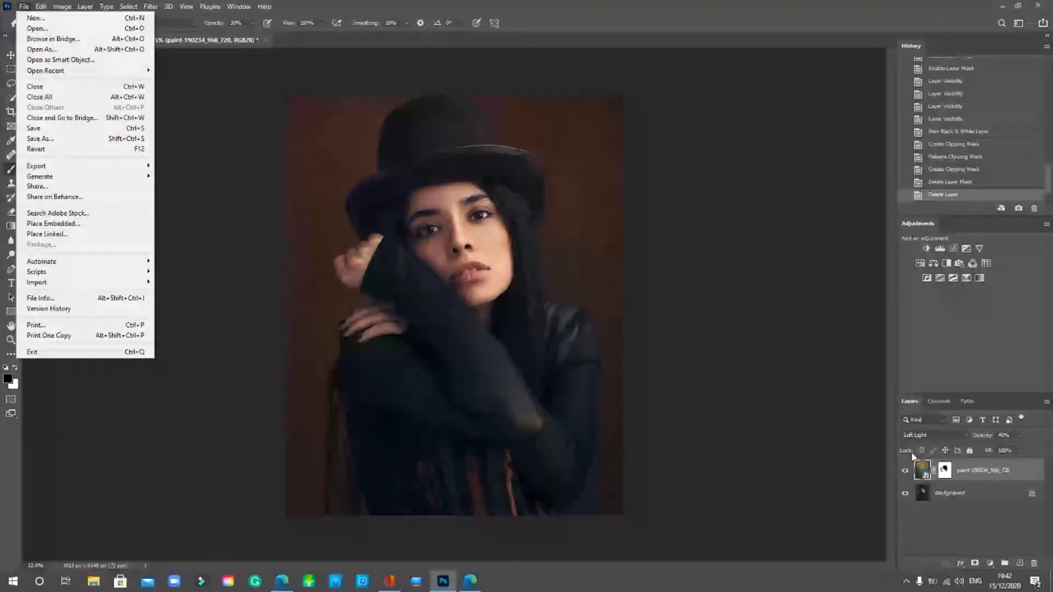
left_click(914, 455)
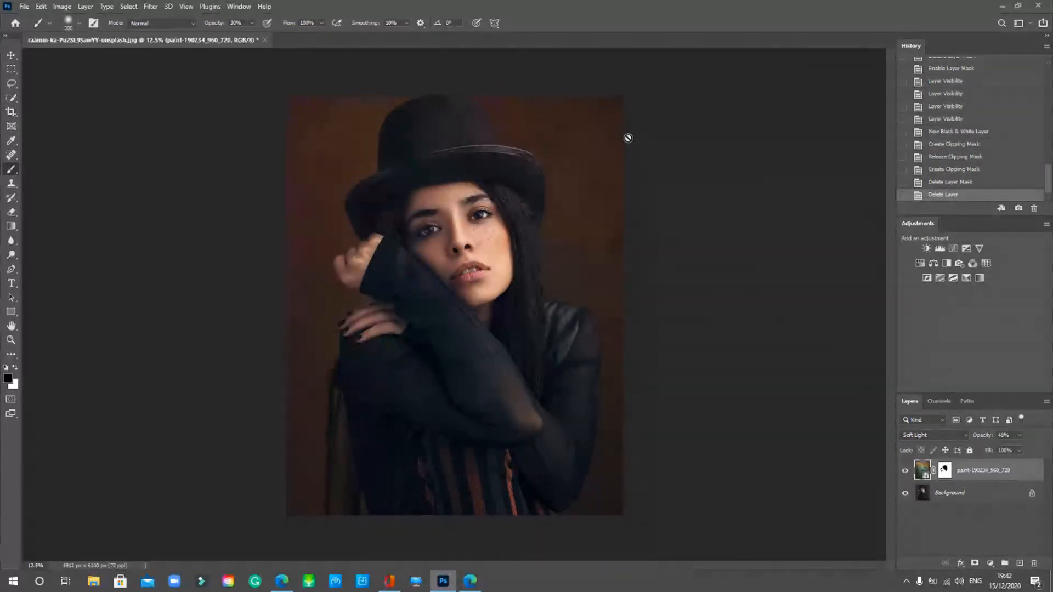
- Replace the texture smart object's contents with the red-orange painted texture image from the Desktop
left_click(88, 7)
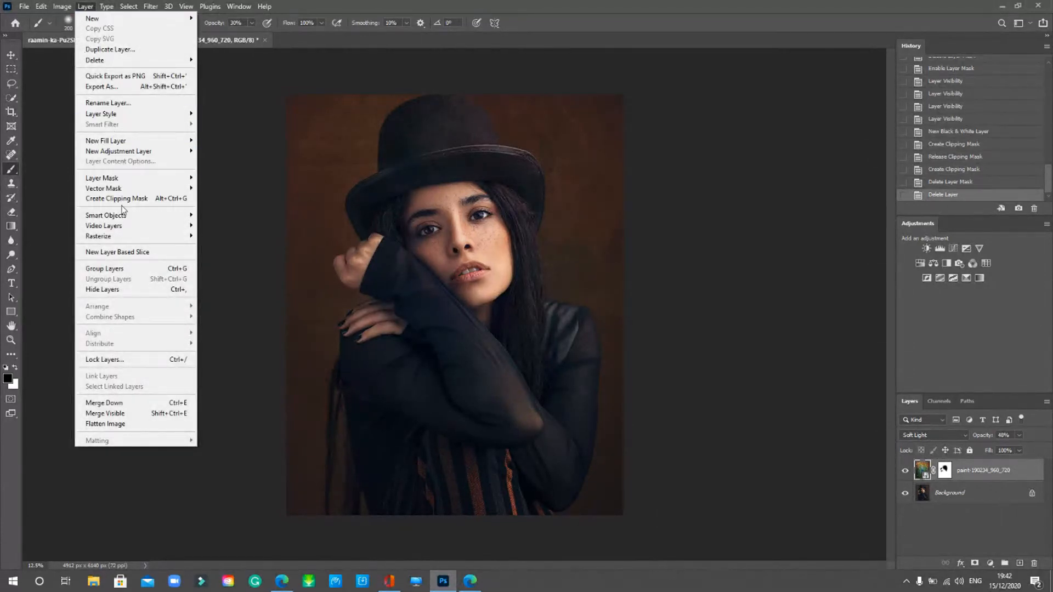
mouse_move(125, 218)
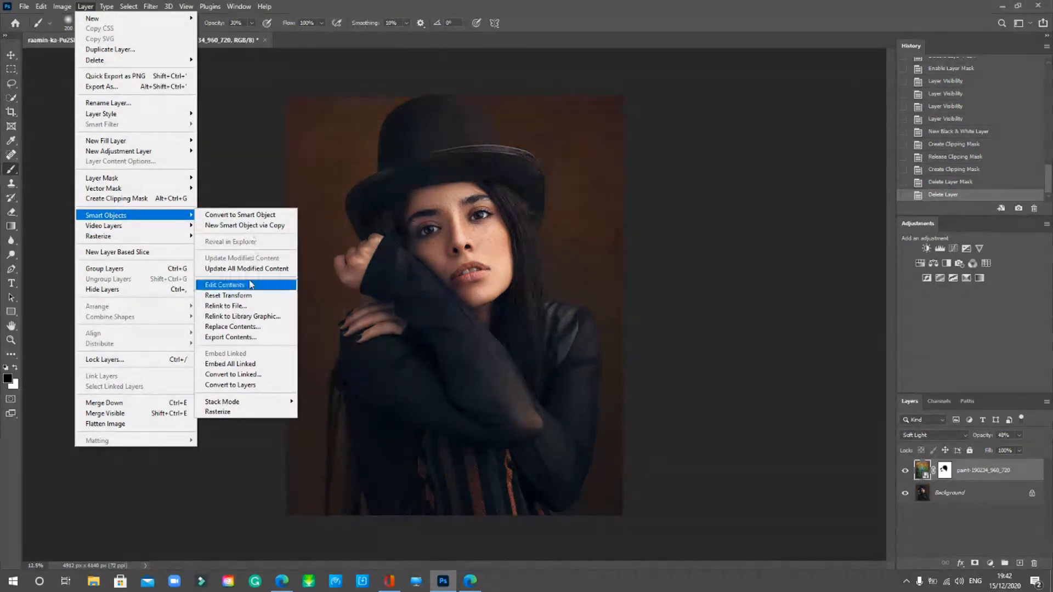
left_click(255, 327)
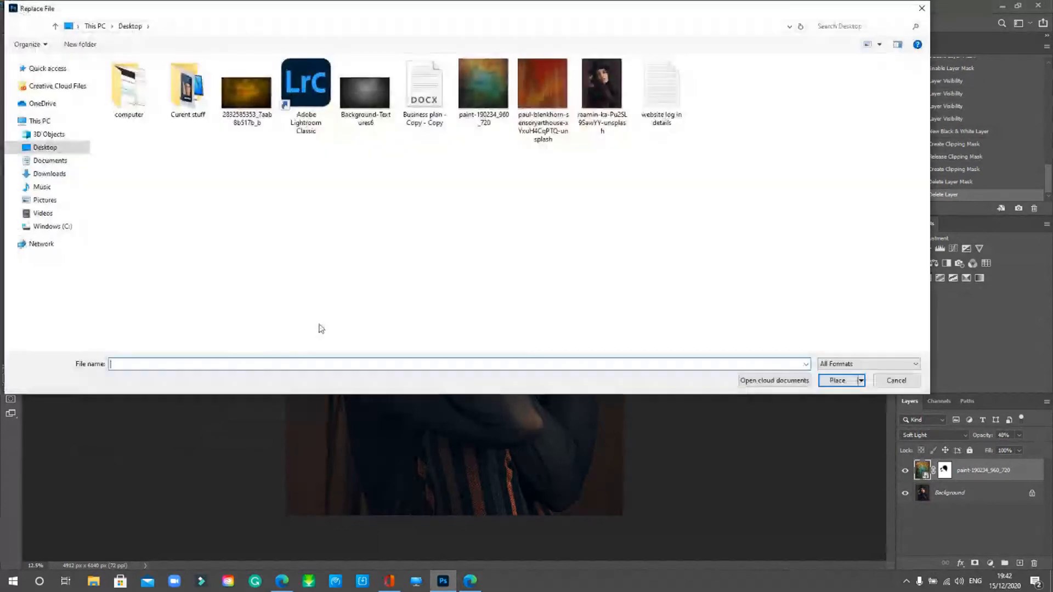
left_click(561, 133)
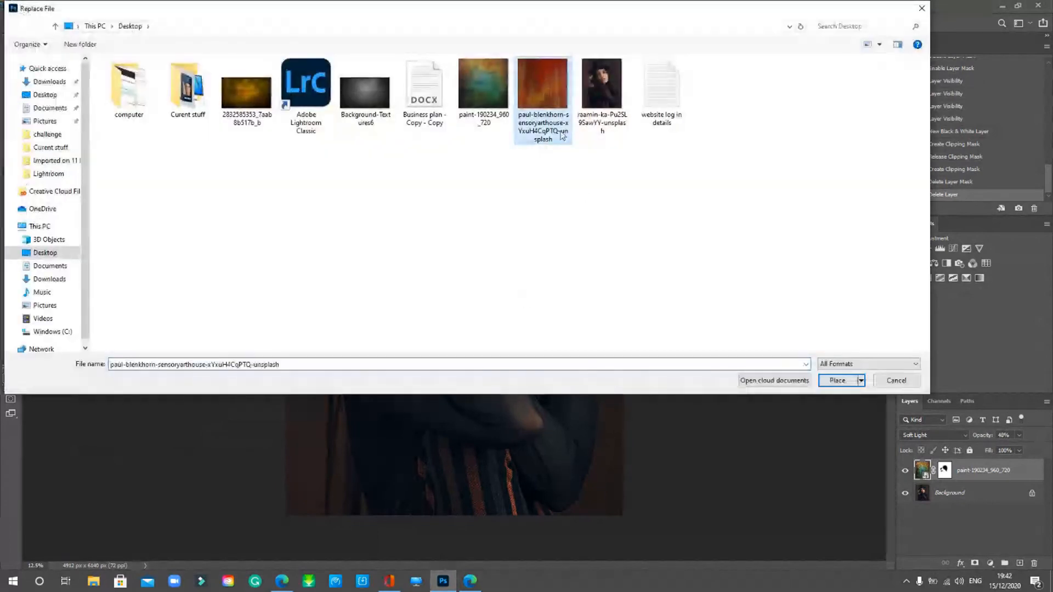
left_click(837, 382)
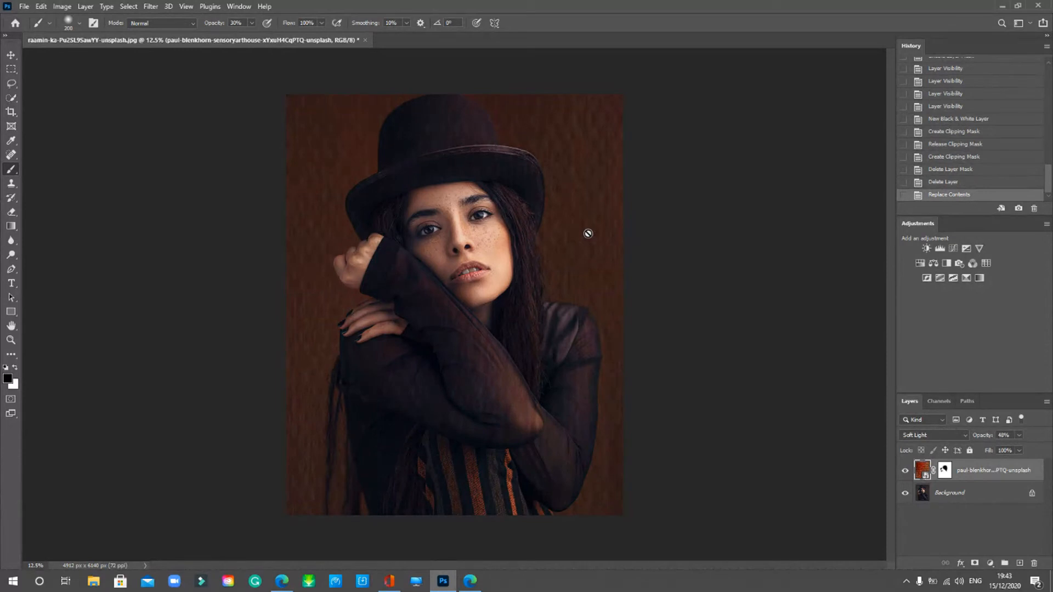
- Set the red texture layer's opacity to about 35%, checking it with the Background layer temporarily hidden
left_click(905, 493)
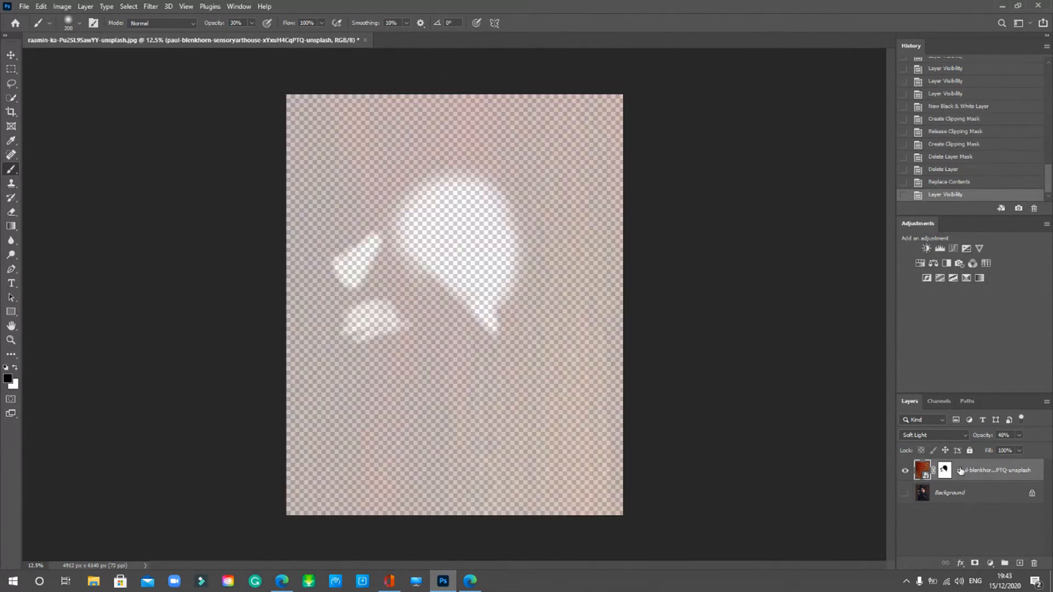
left_click(1019, 435)
left_click_drag(1018, 448, 1044, 449)
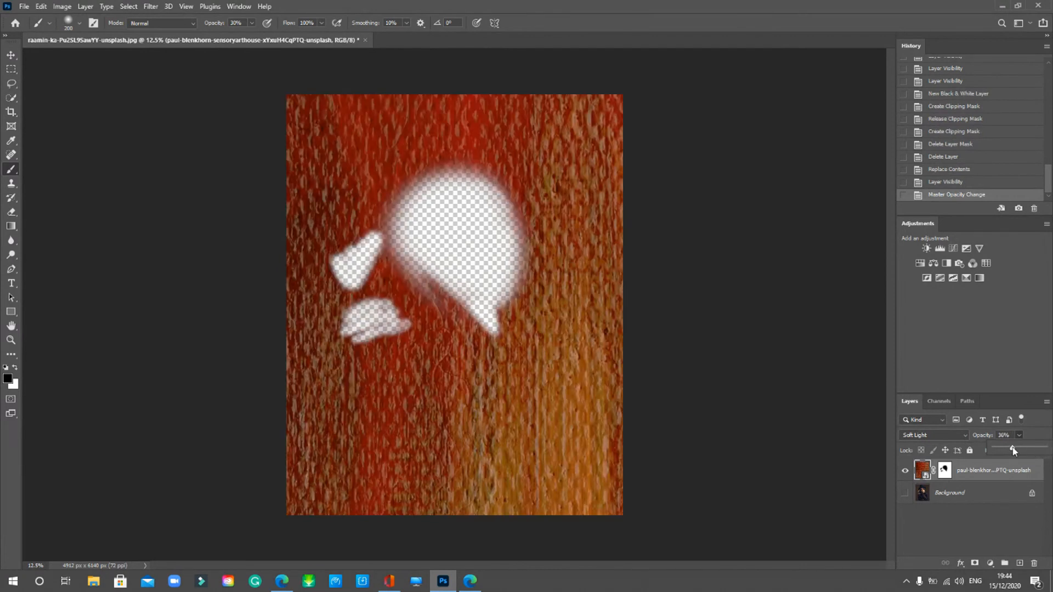
left_click(905, 493)
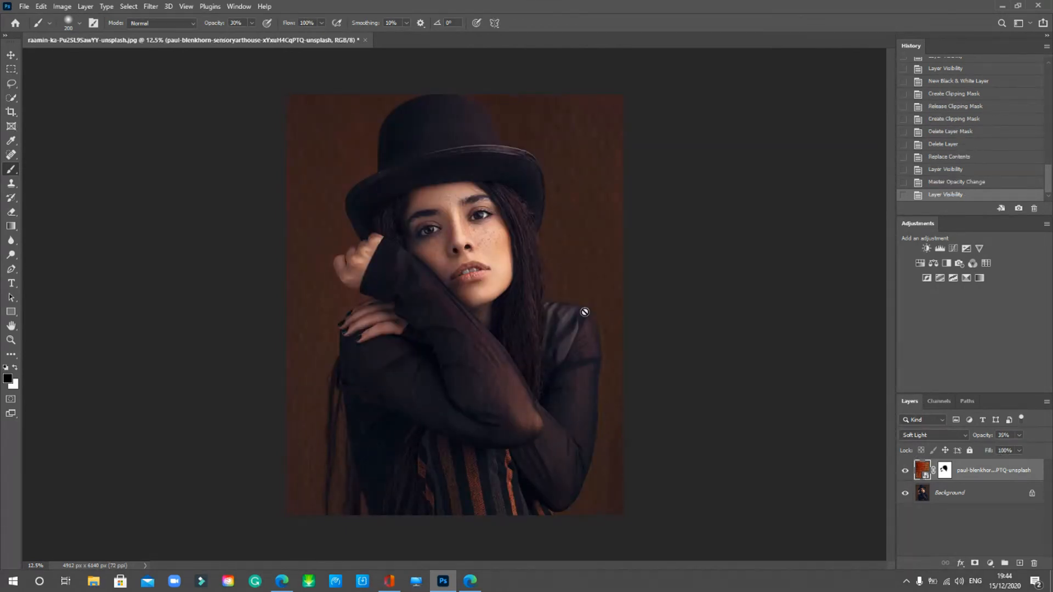
- Load Background-Textures6 into the texture smart object in place of the red texture
left_click(85, 6)
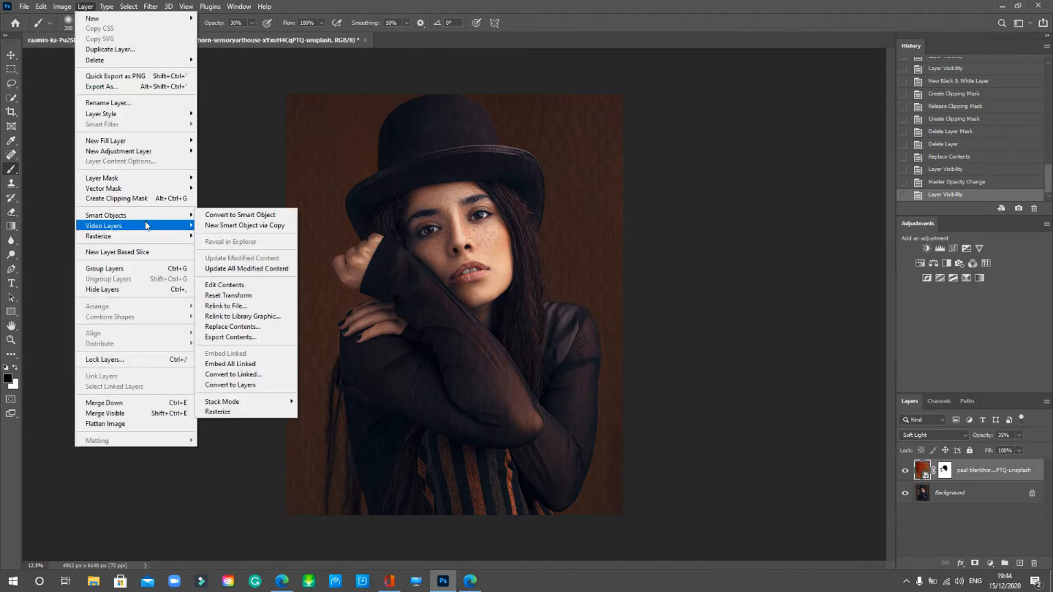
mouse_move(148, 225)
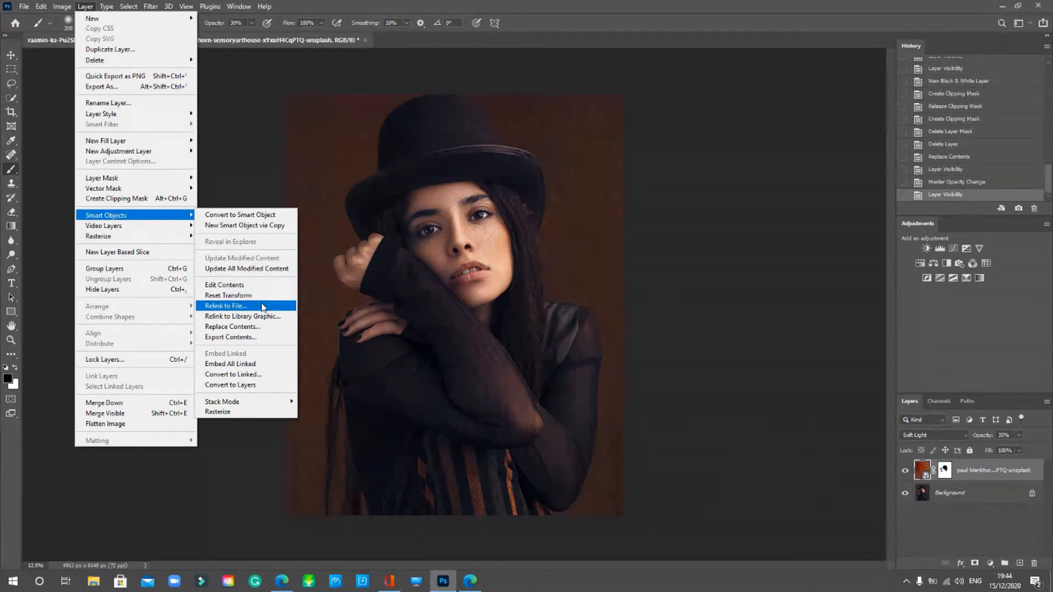
left_click(259, 327)
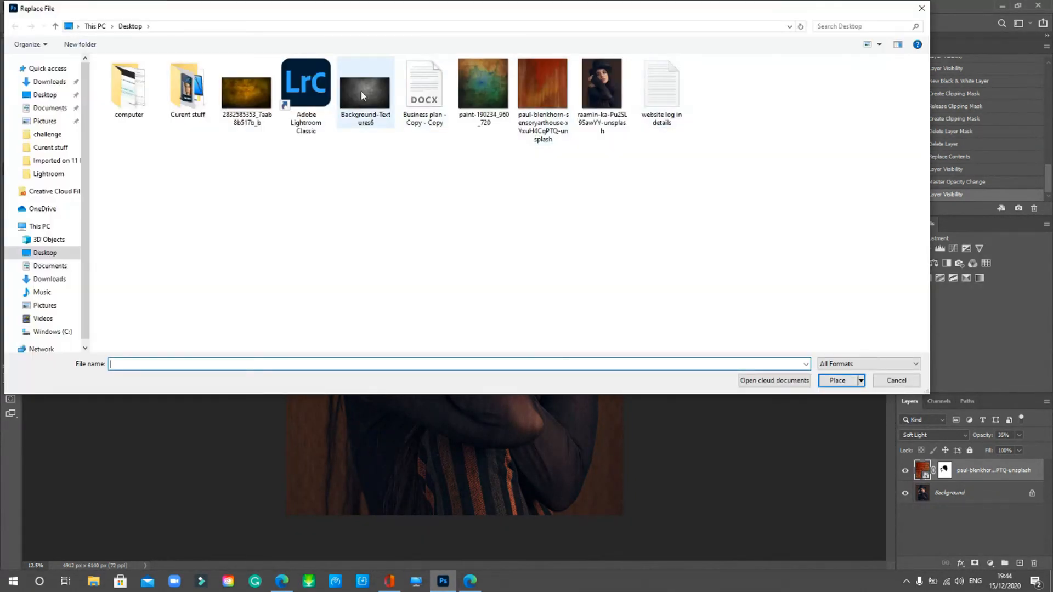
left_click(361, 96)
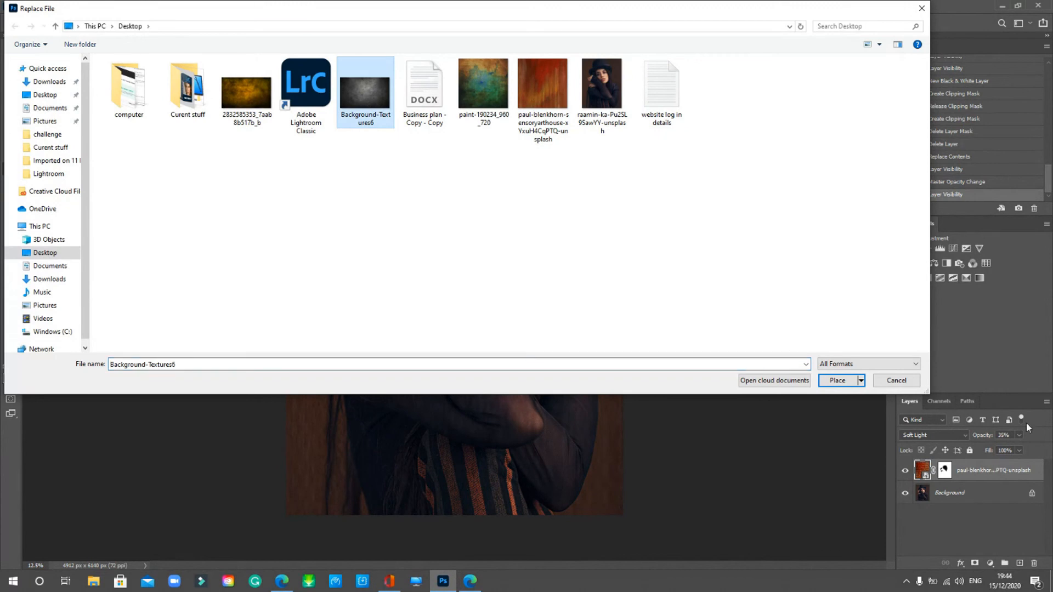
left_click(834, 383)
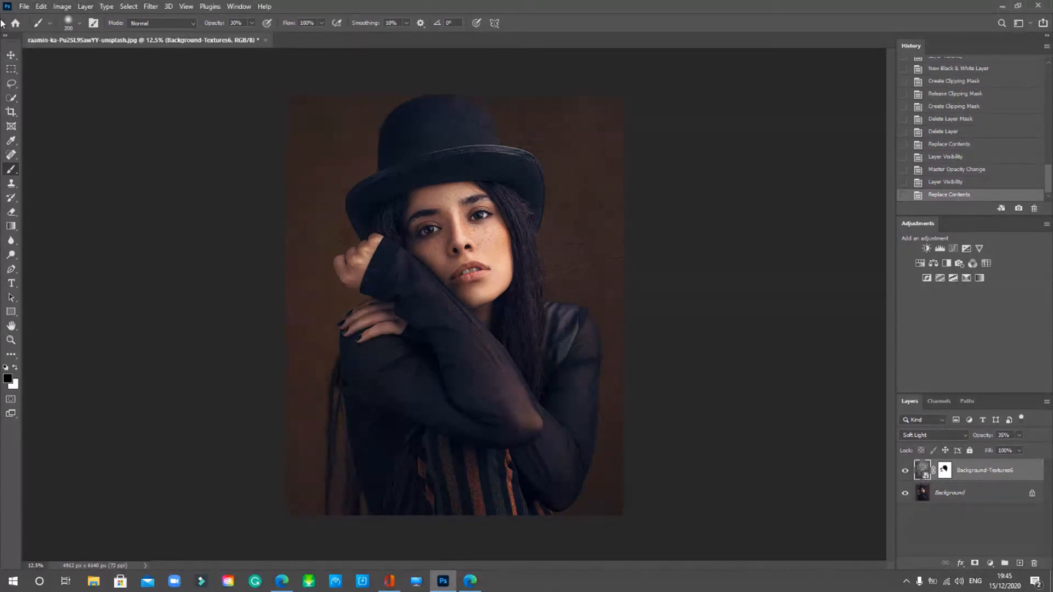
left_click(25, 6)
left_click(34, 27)
key("ctrl+plus")
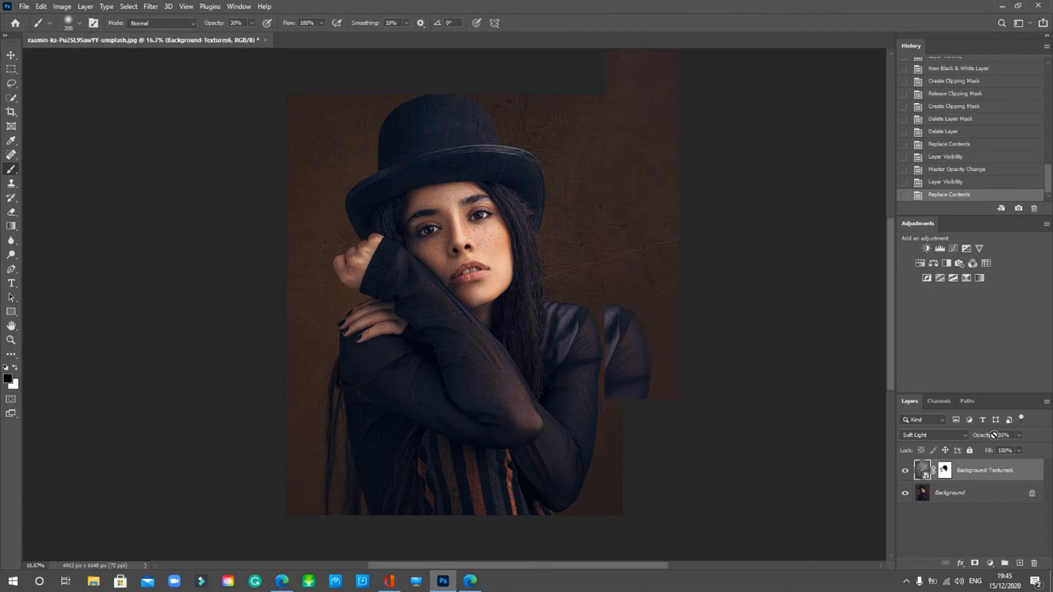
left_click(948, 438)
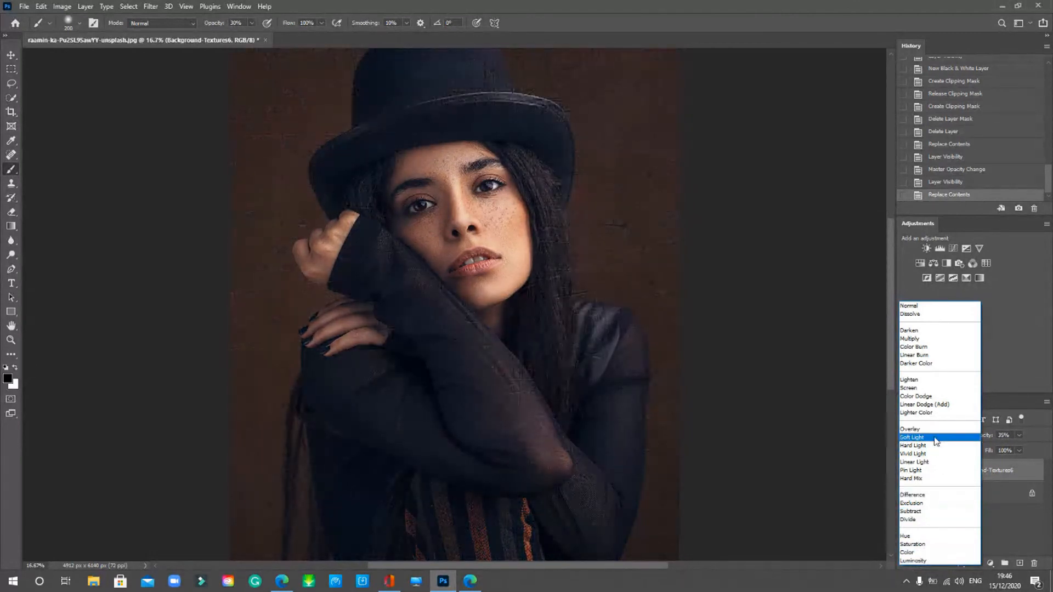
left_click(932, 437)
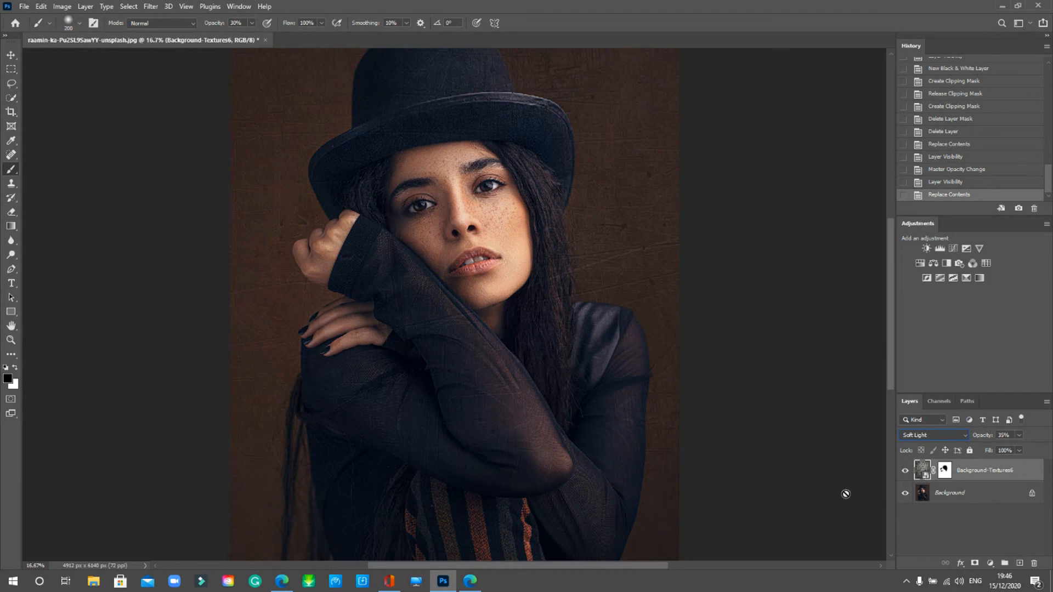
key("ctrl+minus")
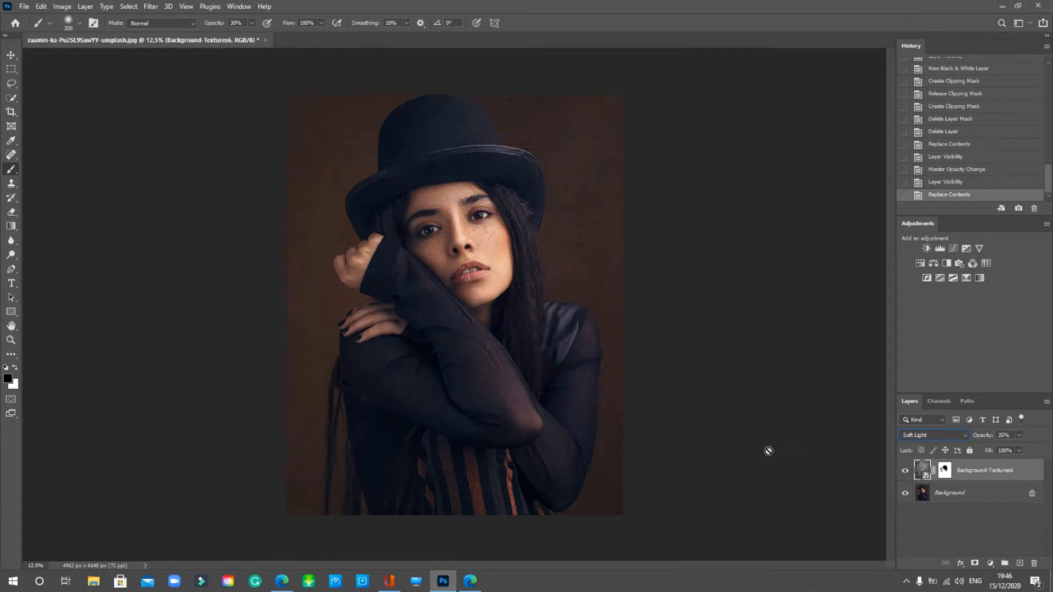
- Lower the Background-Textures6 layer's opacity from 35% to 27%
left_click_drag(1020, 435, 1006, 450)
left_click_drag(1012, 450, 1009, 449)
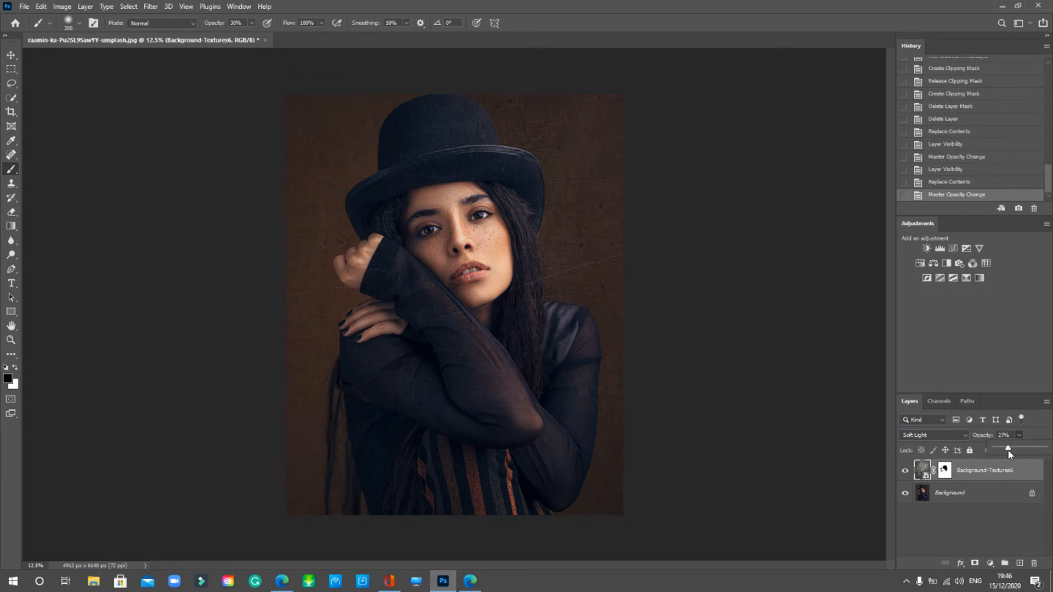